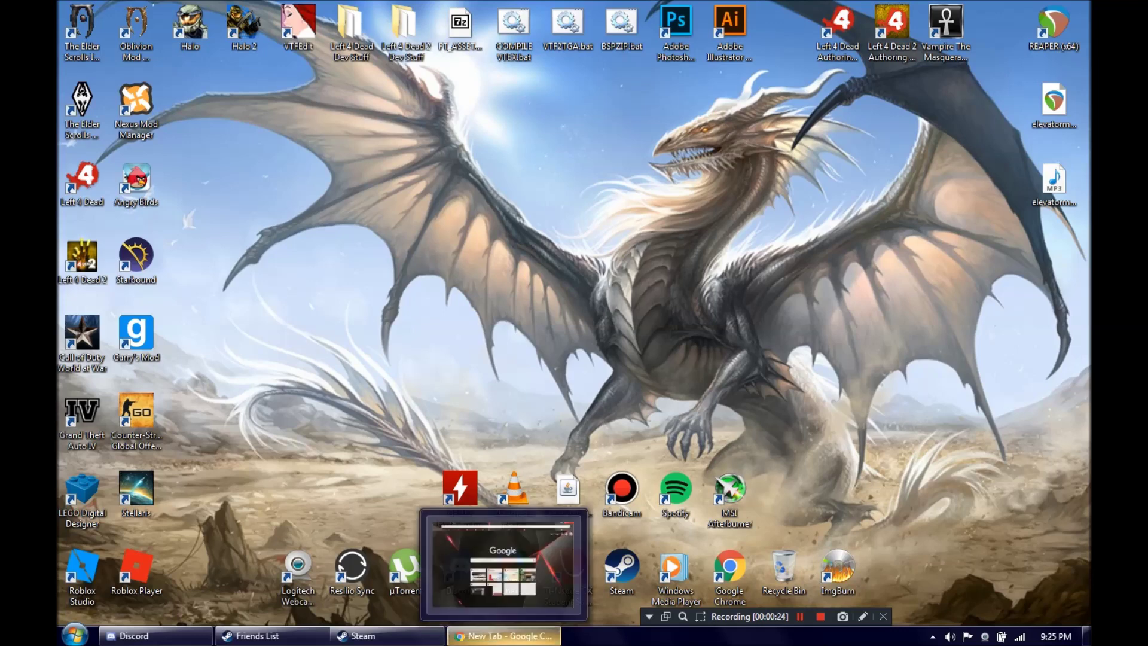
# In Chrome, search for gcfscape, go to the Nem's Tools download page and download the GCFScape v1.8.6 installer.
pyautogui.click(504, 636)
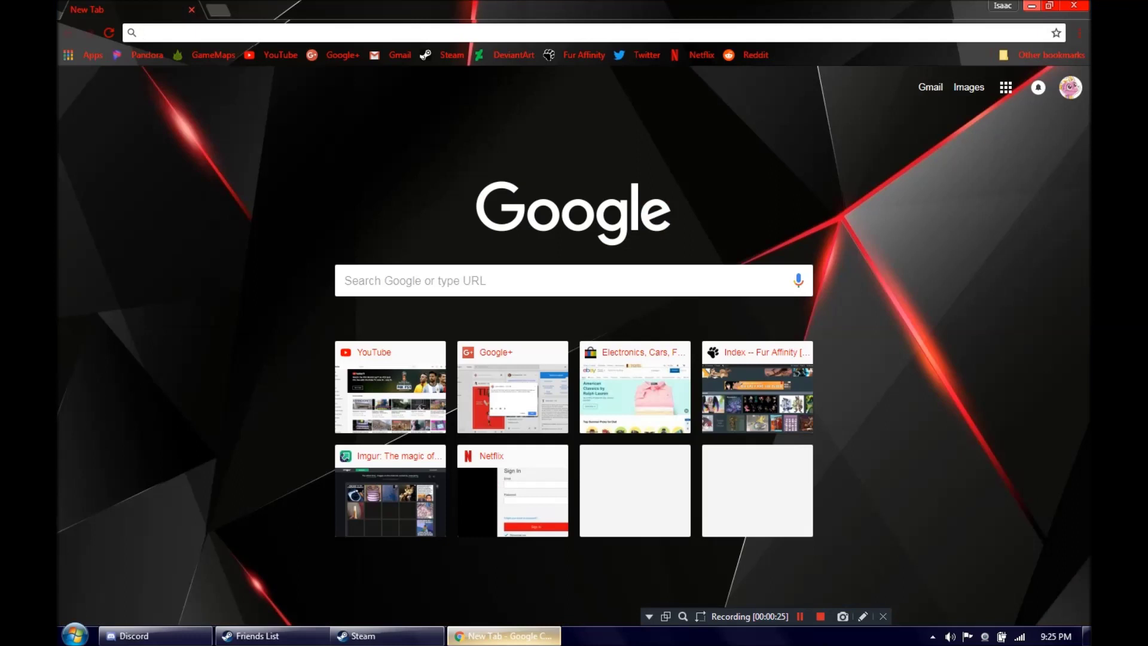
pyautogui.write('gcfscape')
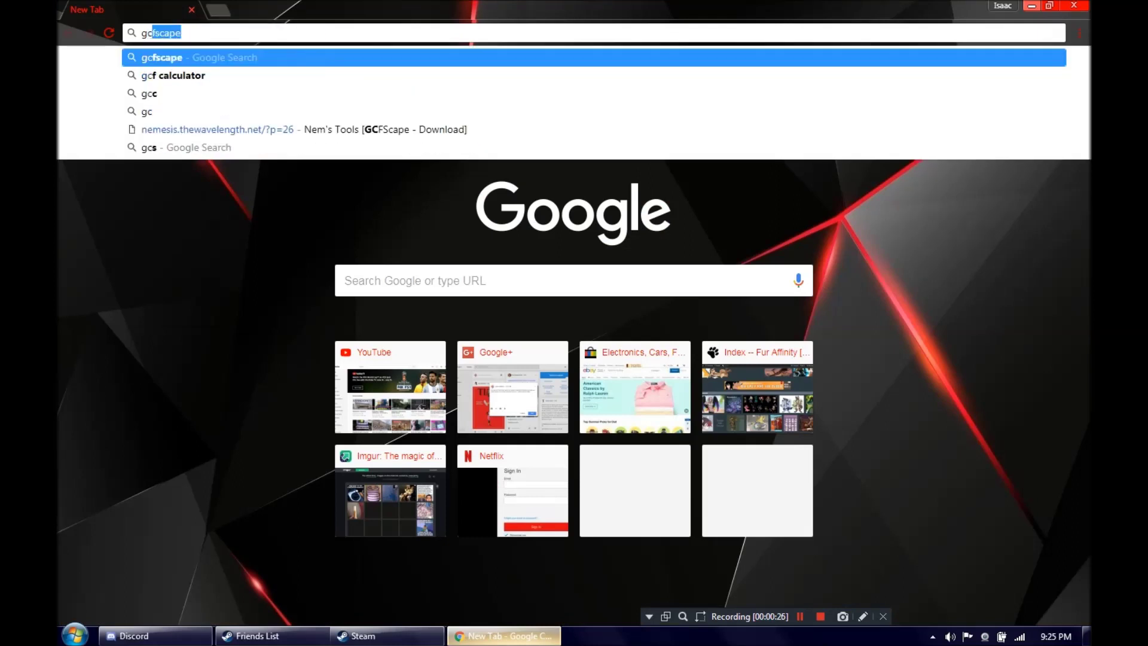
pyautogui.press('Return')
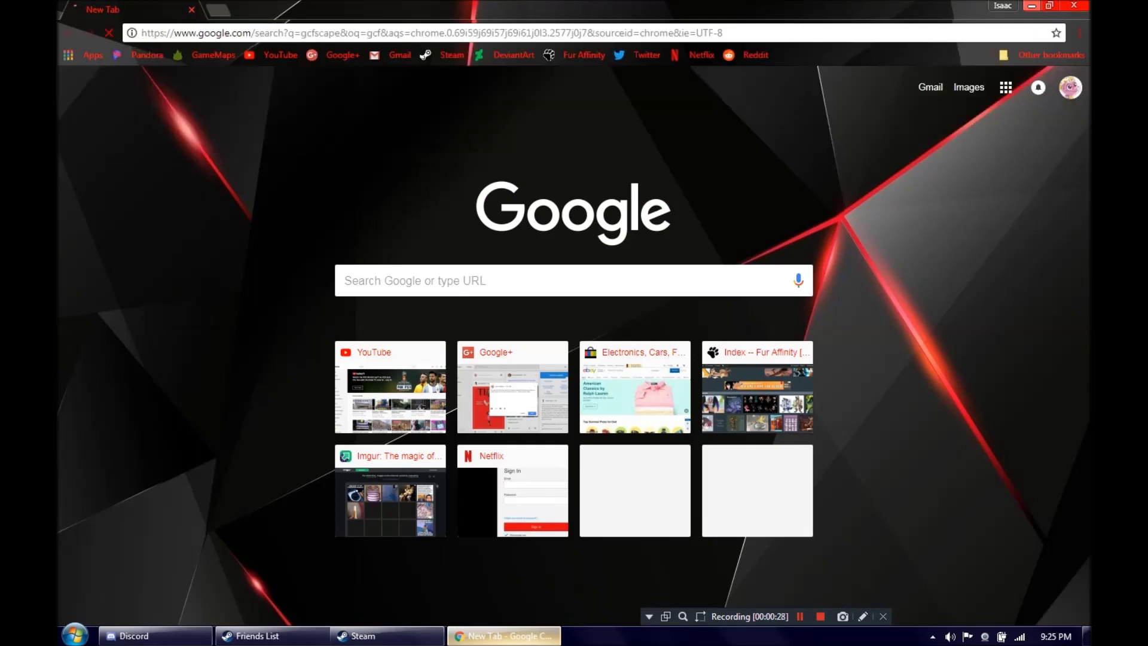
pyautogui.click(278, 199)
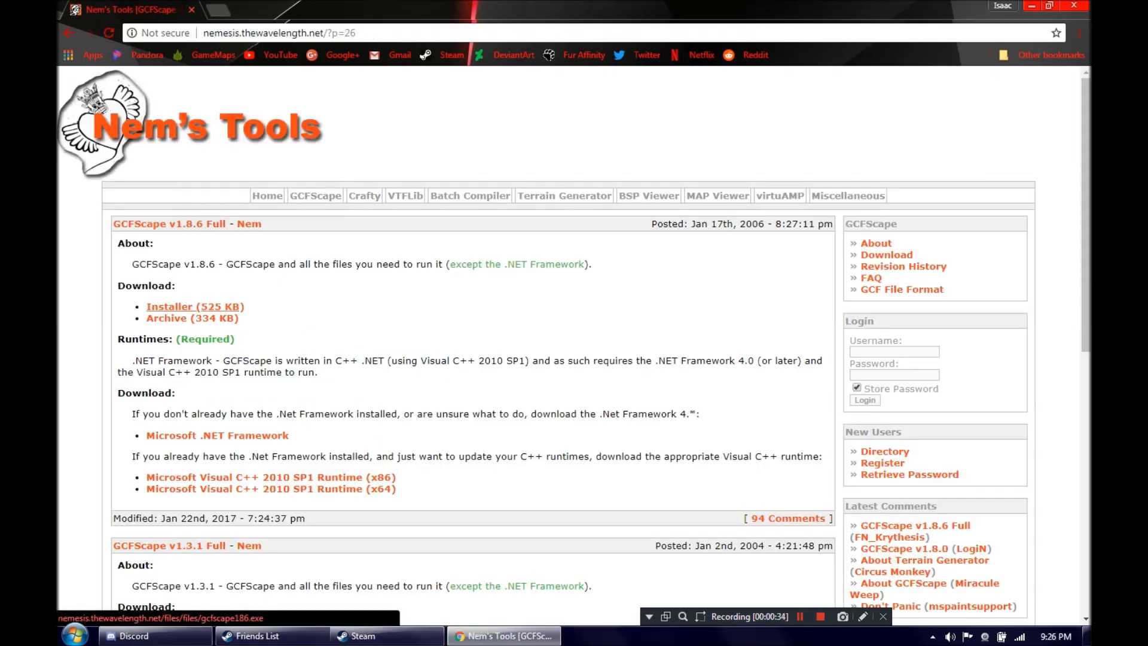
pyautogui.click(195, 307)
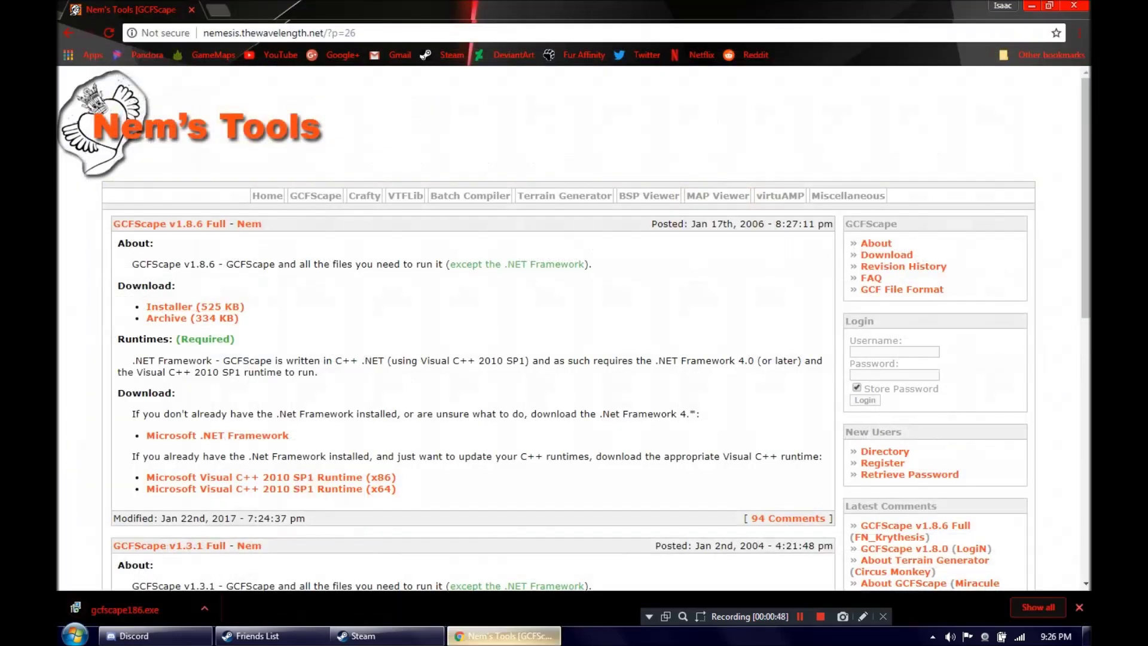
# Install GCFScape from gcfscape186.exe on the desktop, accepting the licence and keeping the default folders and file associations.
pyautogui.click(504, 635)
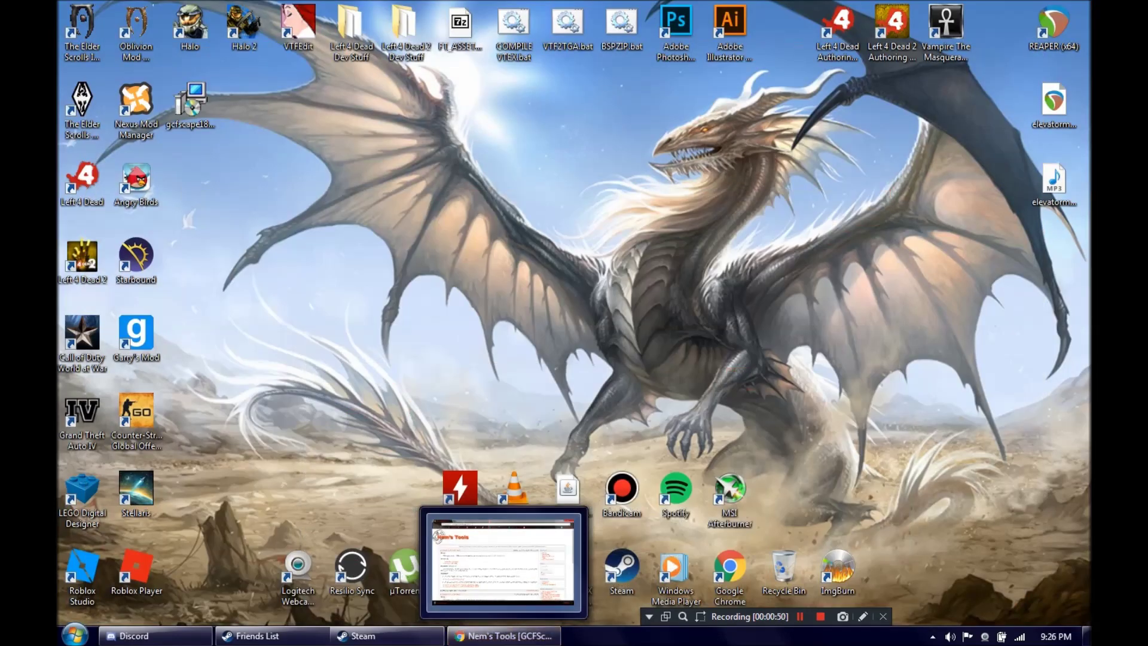
pyautogui.doubleClick(190, 108)
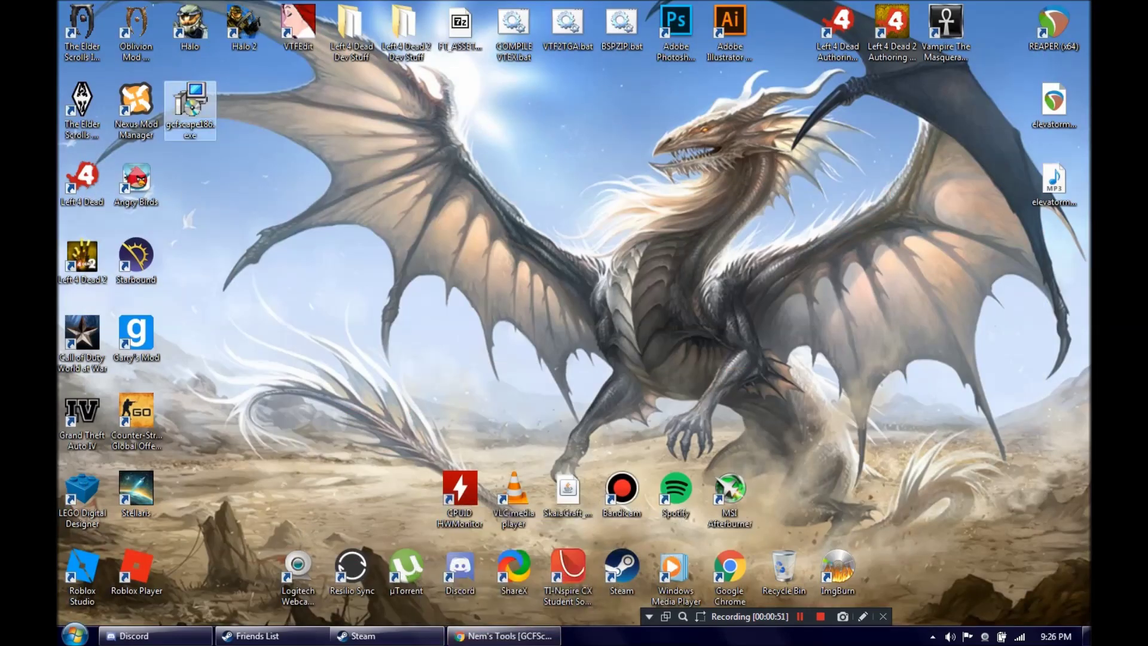
pyautogui.click(613, 332)
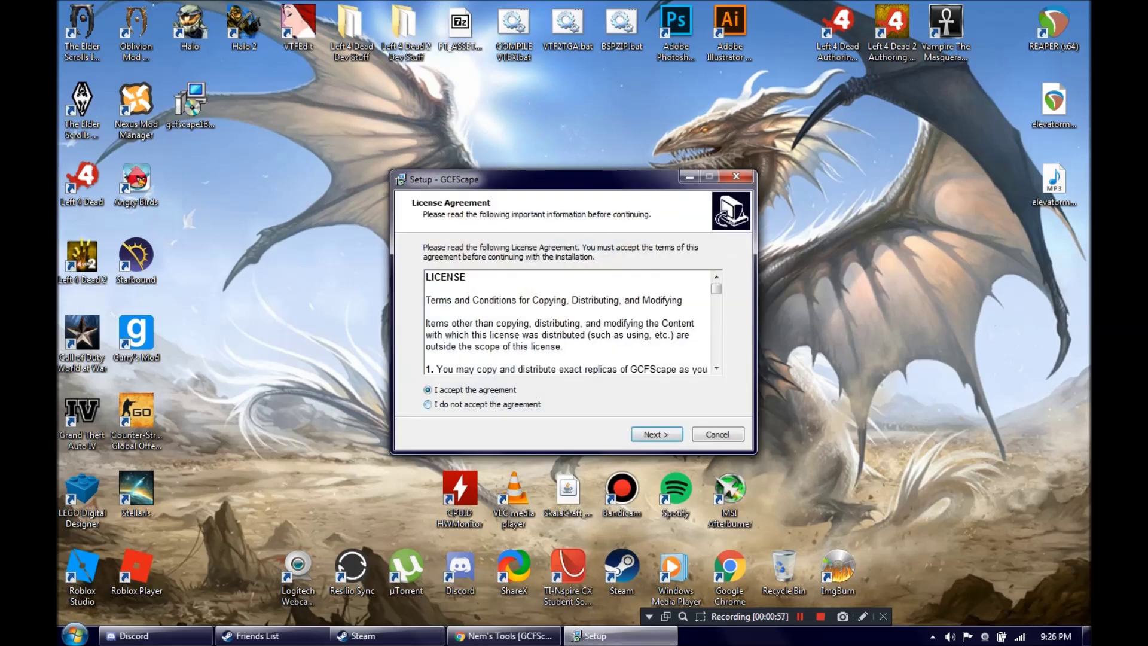
pyautogui.press('Return')
pyautogui.press('Return')
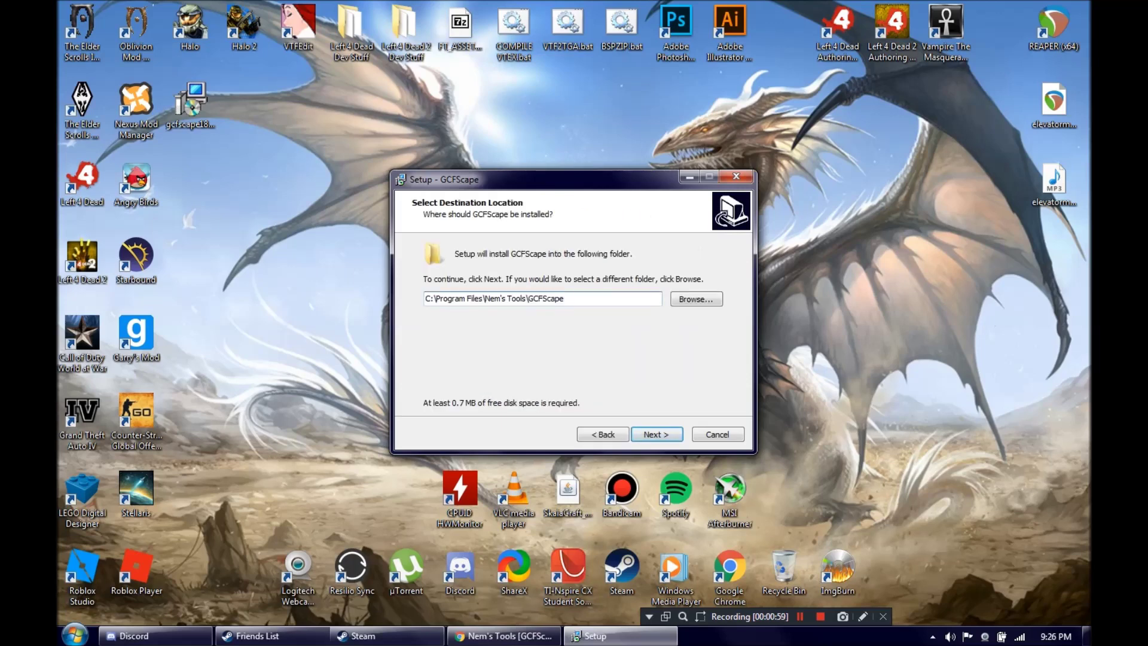
pyautogui.press('Return')
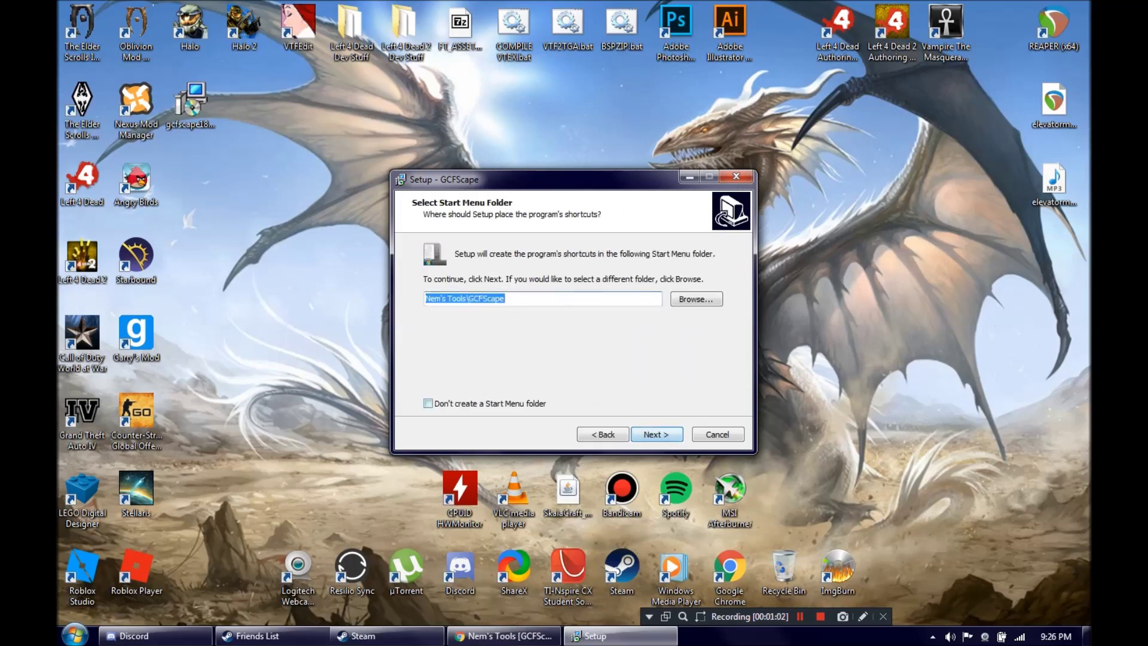
pyautogui.press('Return')
pyautogui.moveTo(718, 326)
pyautogui.mouseDown()
pyautogui.moveTo(718, 351)
pyautogui.moveTo(717, 326)
pyautogui.mouseUp()
pyautogui.click(656, 434)
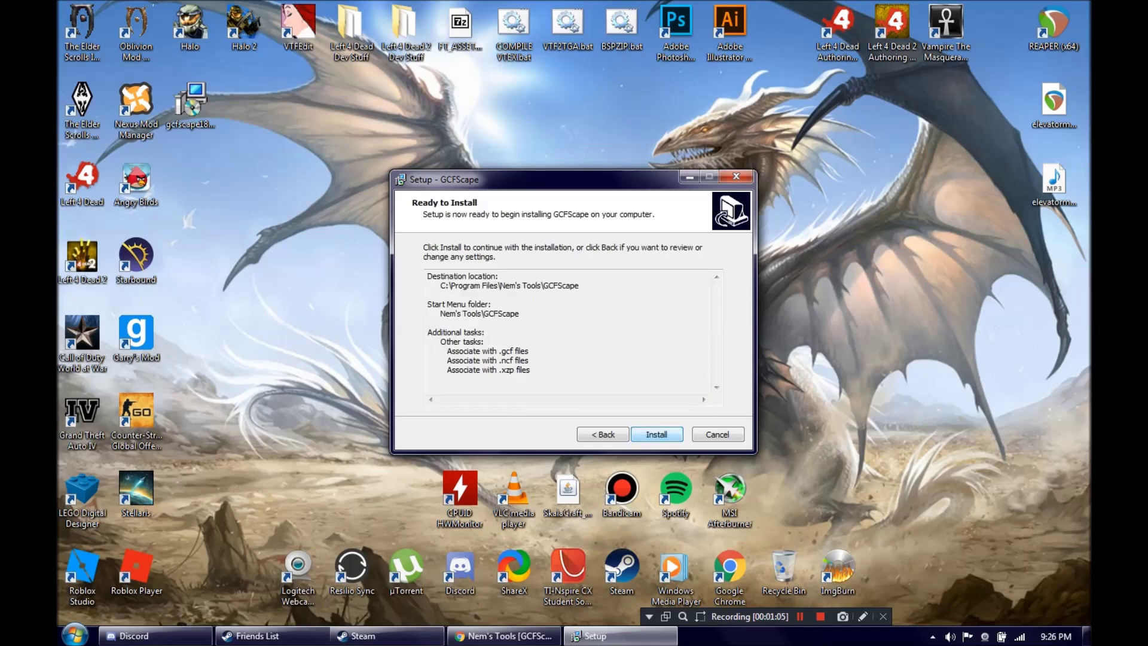
pyautogui.press('Return')
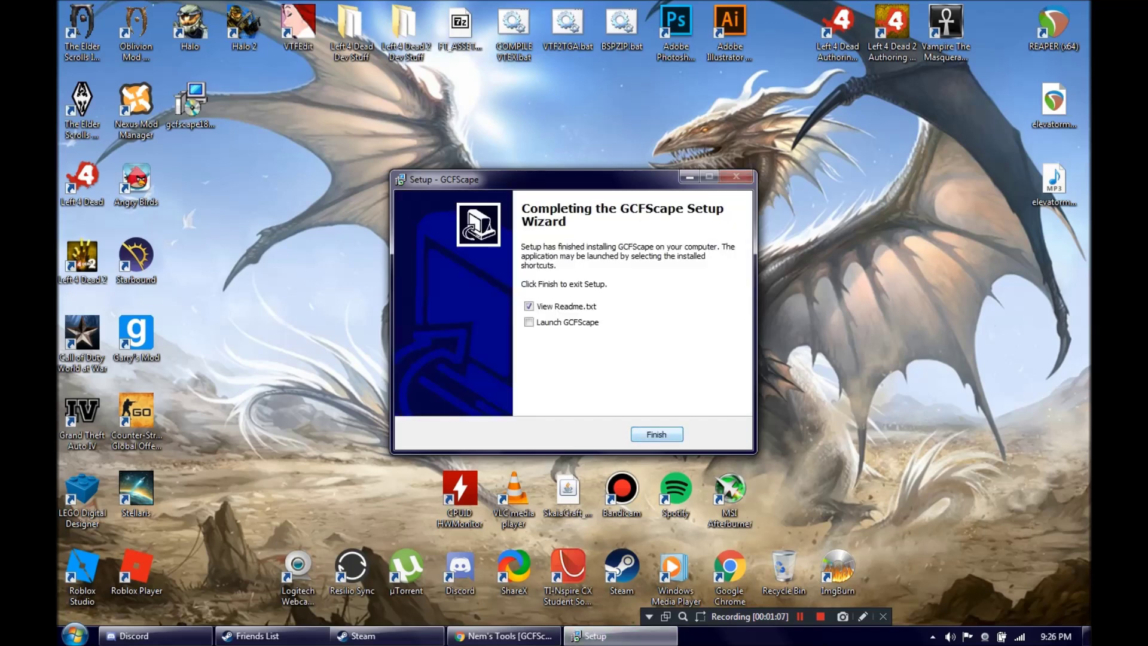
pyautogui.press('Return')
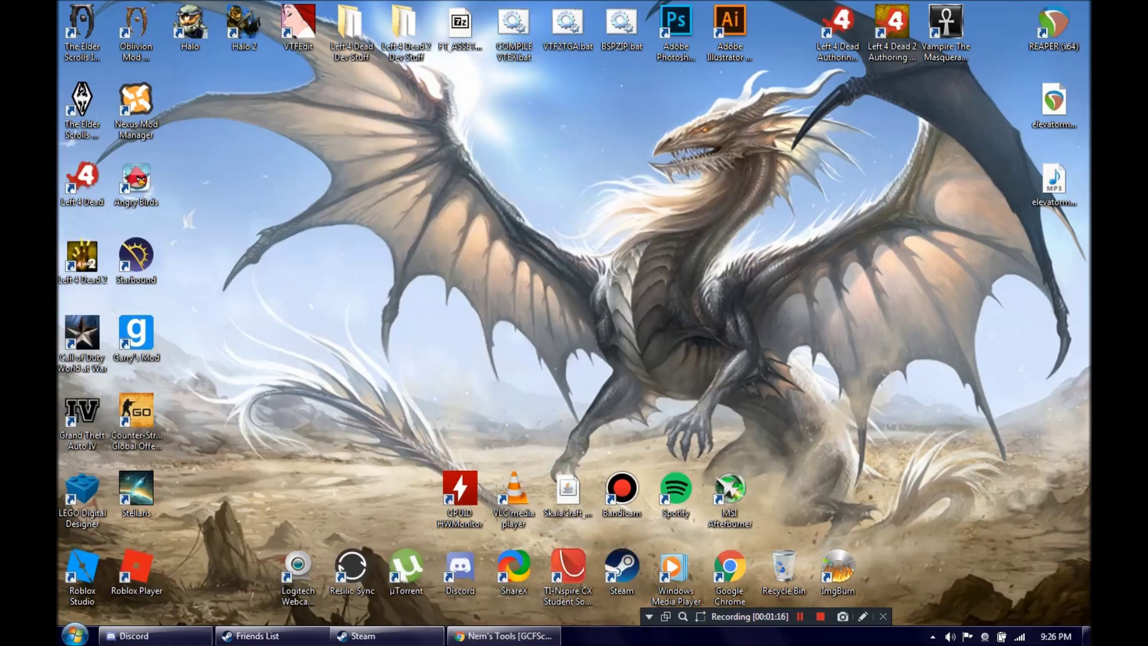
# Switch to Steam and browse the local files of Left 4 Dead from the game's properties.
pyautogui.click(383, 636)
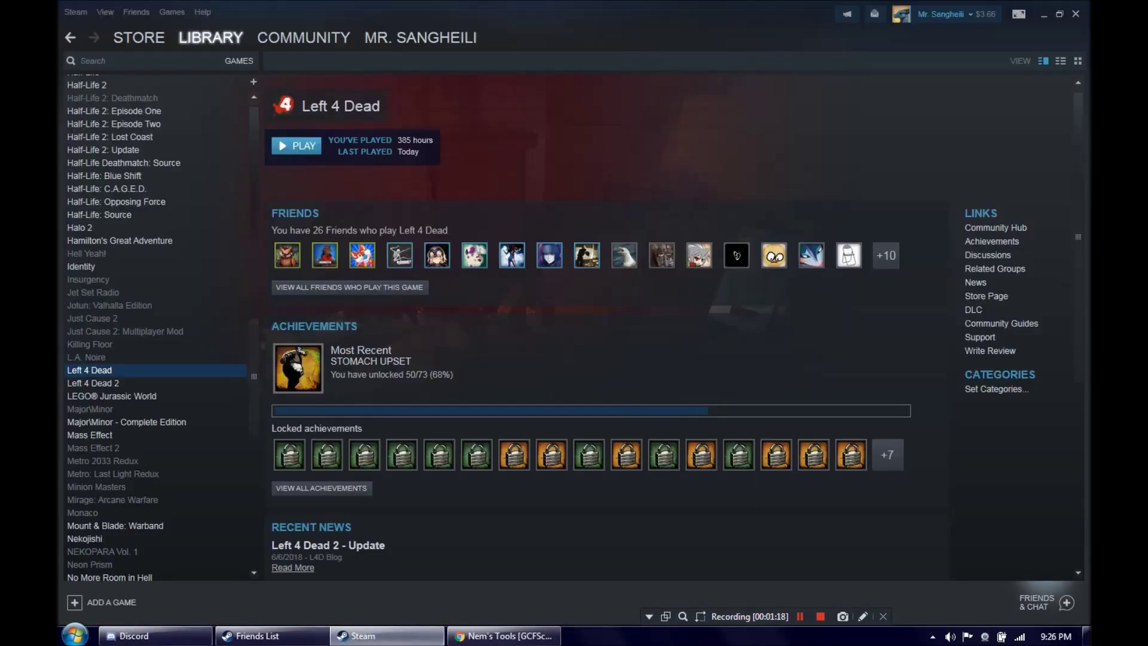
pyautogui.scroll(5, 156, 328)
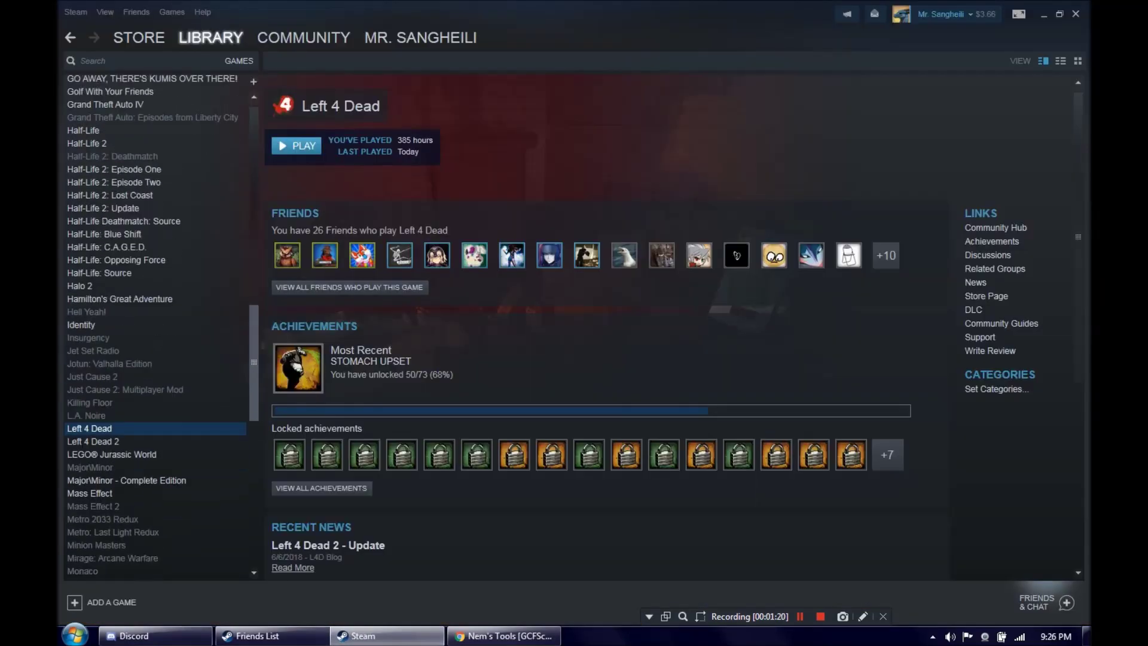
pyautogui.scroll(-4, 155, 328)
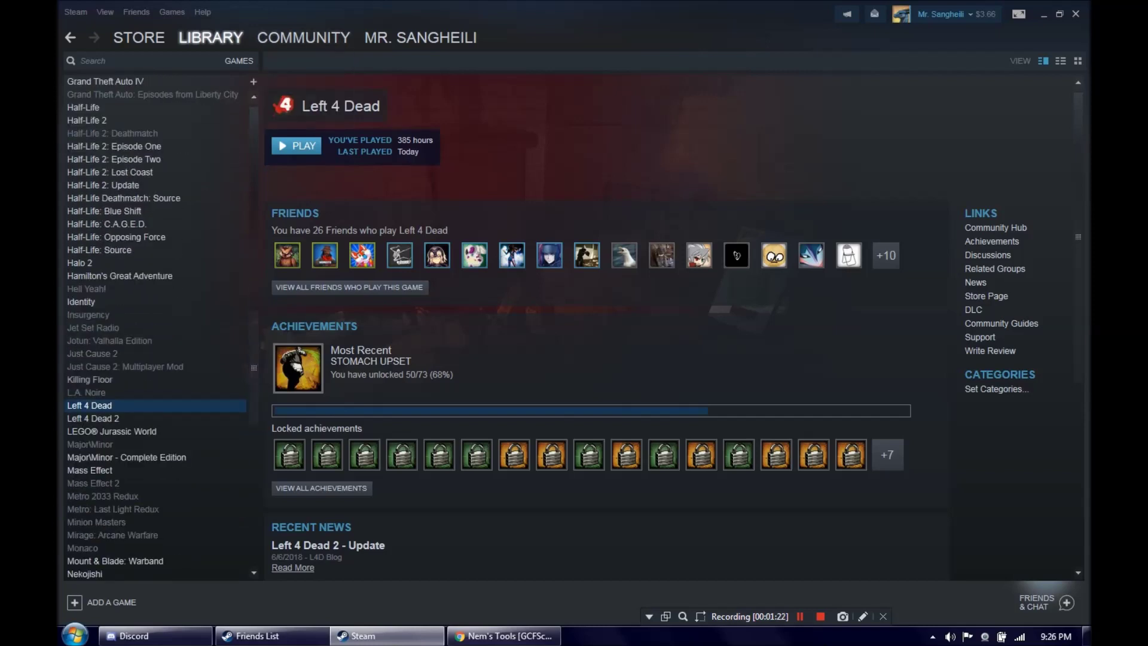
pyautogui.rightClick(99, 406)
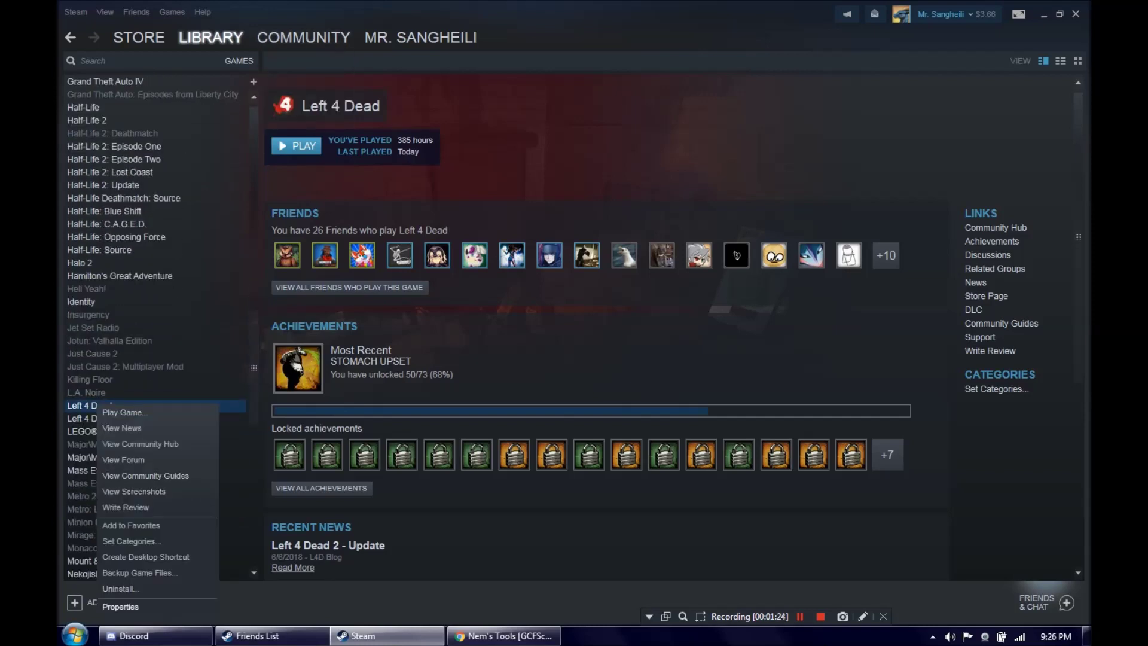
pyautogui.click(120, 607)
pyautogui.click(527, 125)
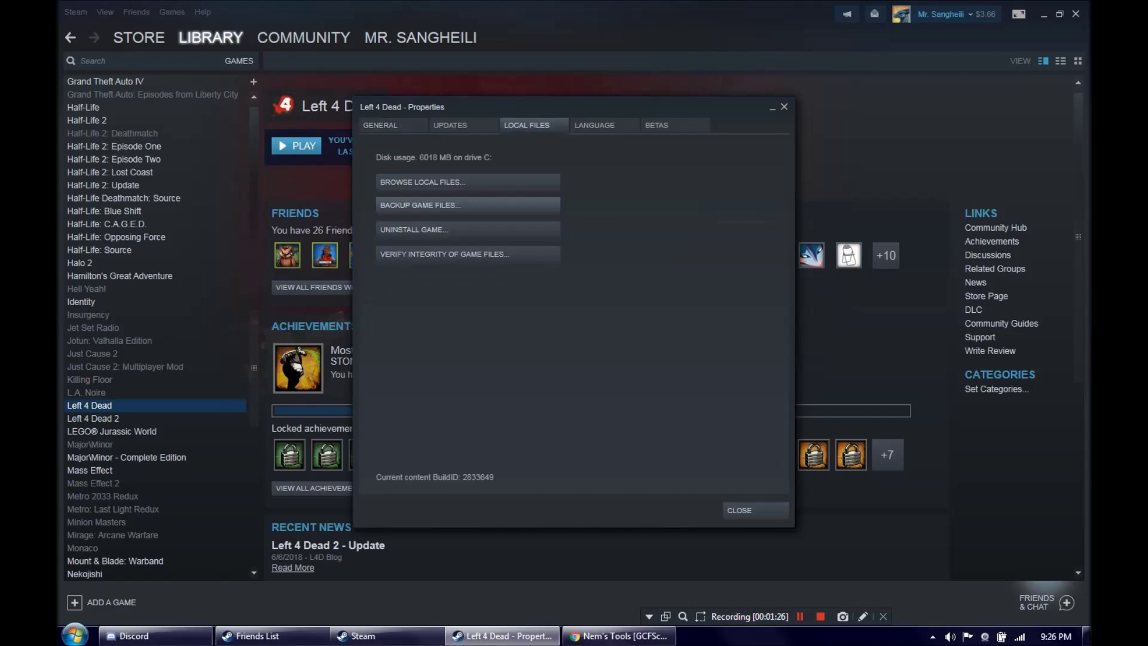
pyautogui.click(467, 181)
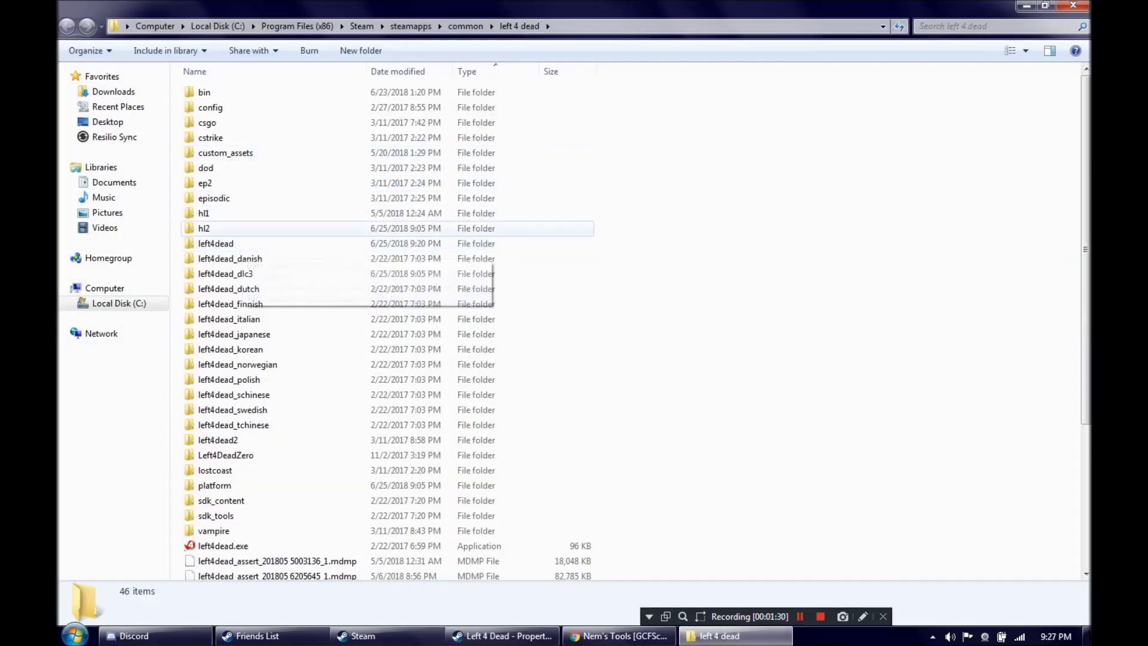
# Open the left4dead folder inside the game's installation directory.
pyautogui.click(233, 244)
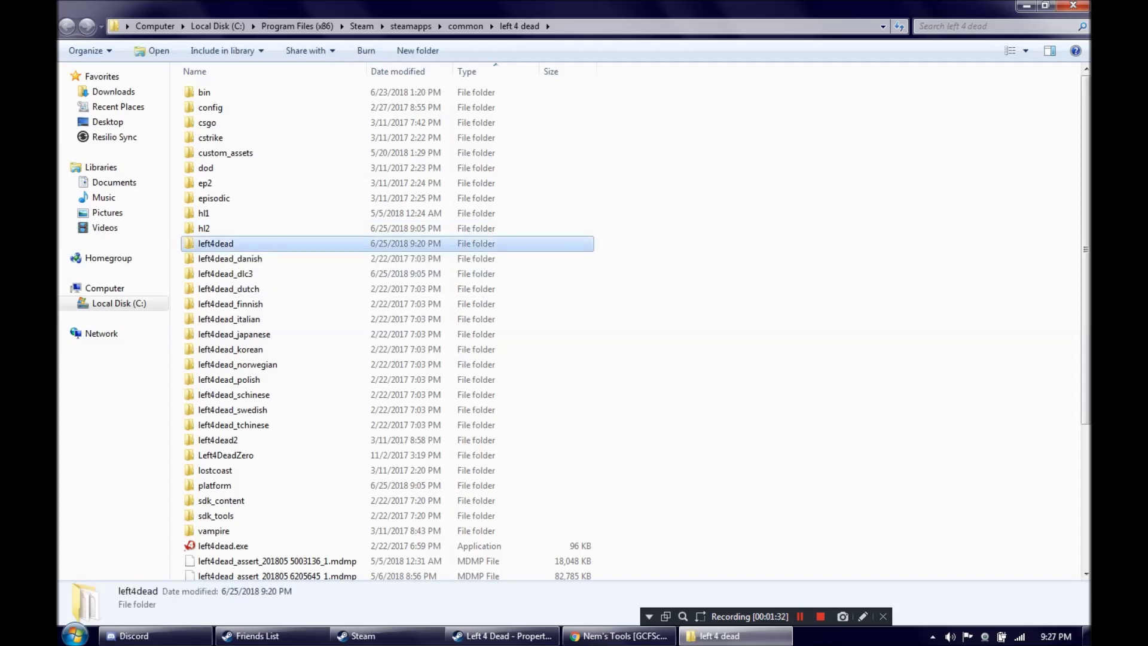
pyautogui.click(255, 258)
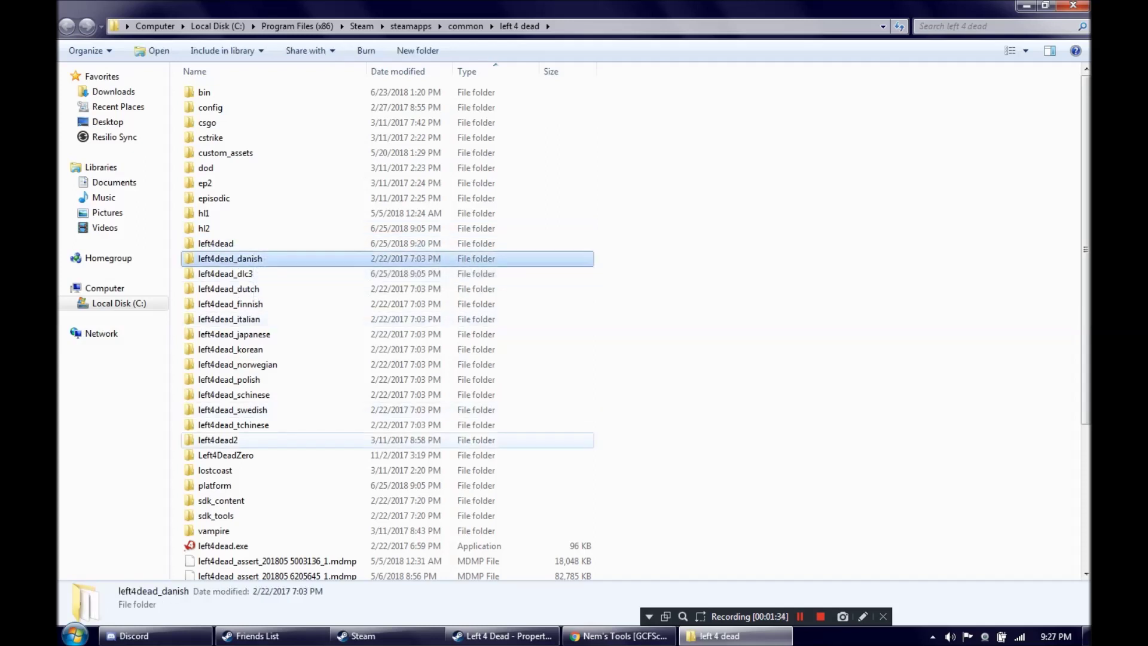
pyautogui.keyDown('shift'); pyautogui.click(234, 425); pyautogui.keyUp('shift')
pyautogui.doubleClick(216, 244)
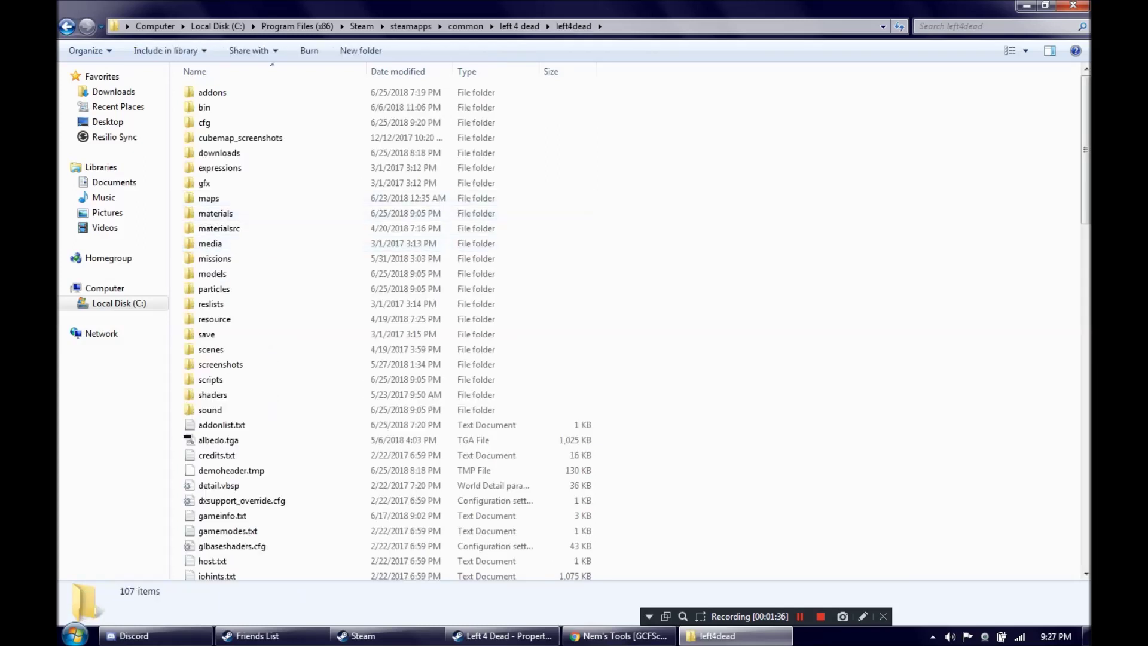
# Examine the block of VPK packages from pak01_000.vpk to pak01_dir.vpk, highlighting them all and clearing the selection.
pyautogui.scroll(-9, 239, 292)
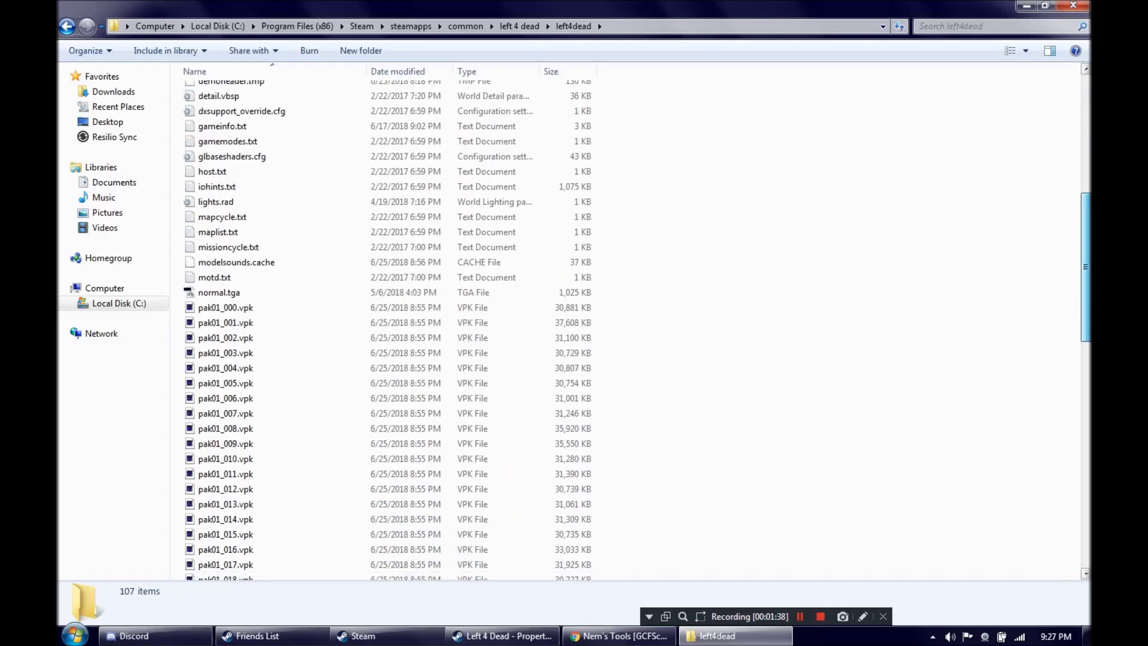
pyautogui.click(219, 292)
pyautogui.click(227, 307)
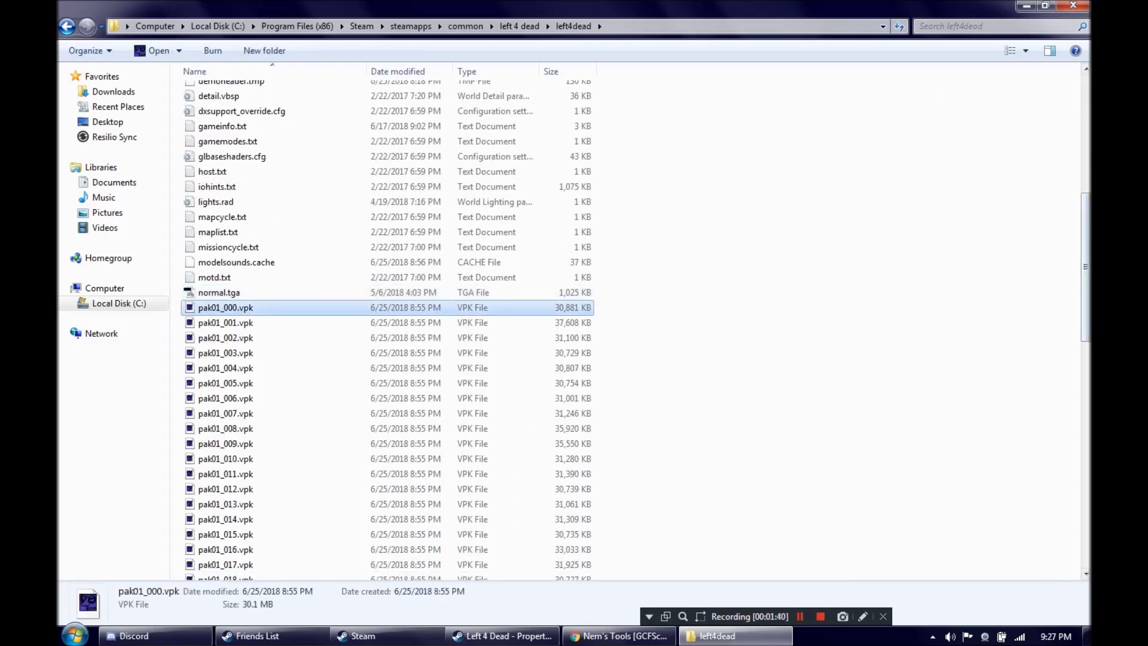
pyautogui.scroll(-2, 240, 299)
pyautogui.scroll(-14, 388, 329)
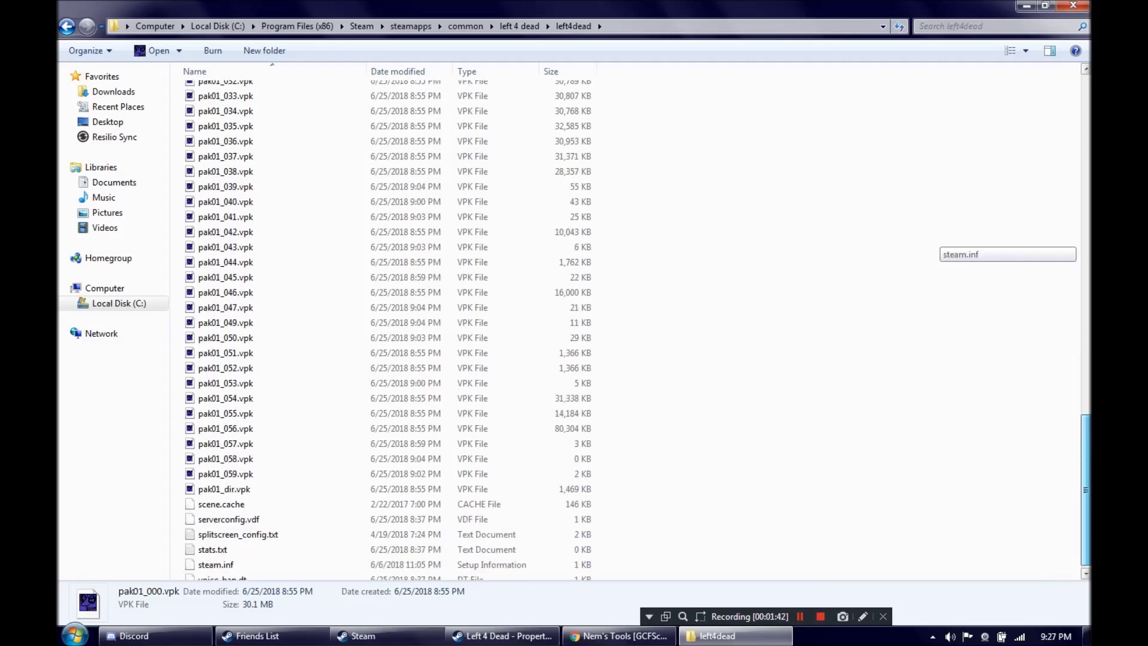
pyautogui.keyDown('shift'); pyautogui.click(224, 466); pyautogui.keyUp('shift')
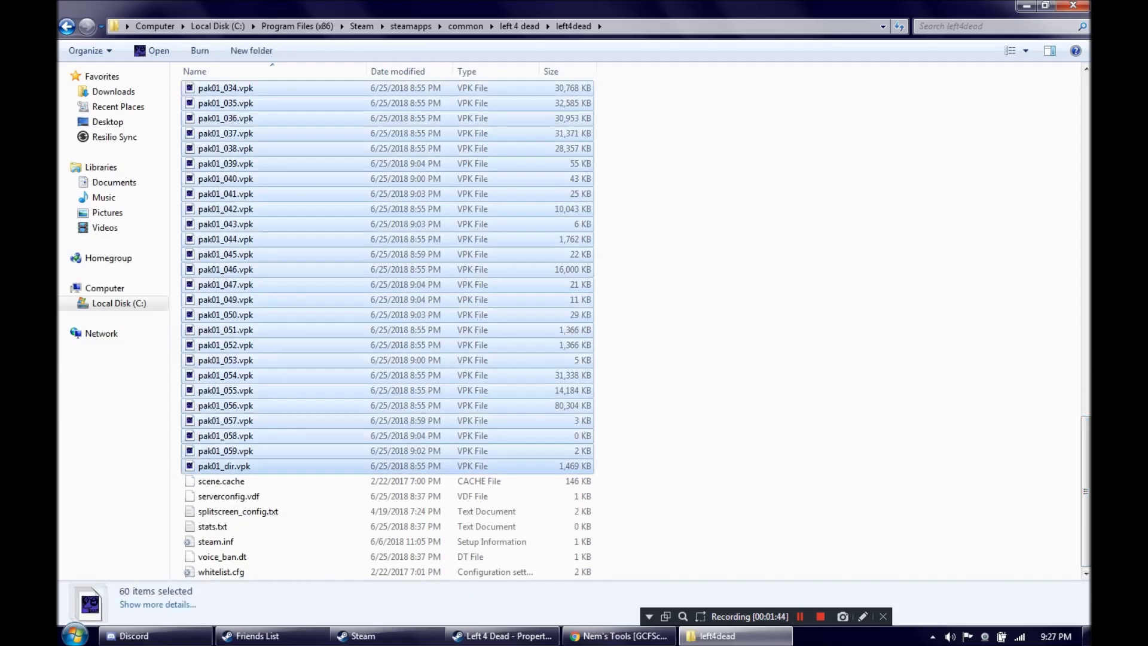
pyautogui.scroll(17, 389, 329)
pyautogui.scroll(-14, 389, 329)
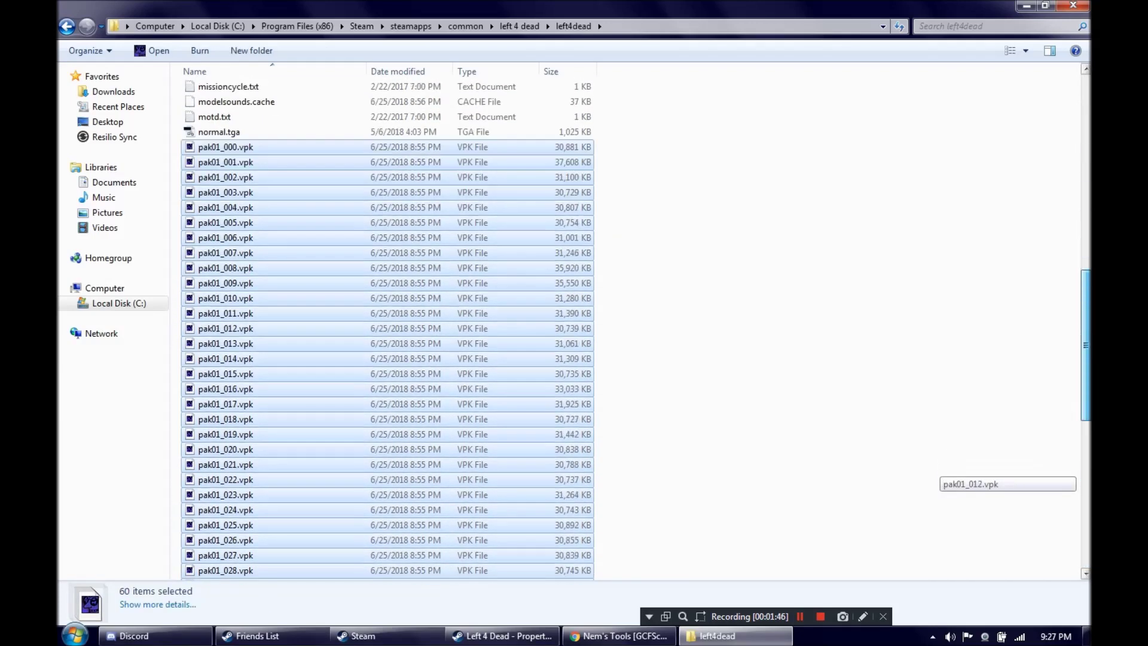
pyautogui.moveTo(1086, 484); pyautogui.dragTo(1085, 504)
pyautogui.moveTo(1086, 413); pyautogui.dragTo(1086, 428)
pyautogui.click(838, 425)
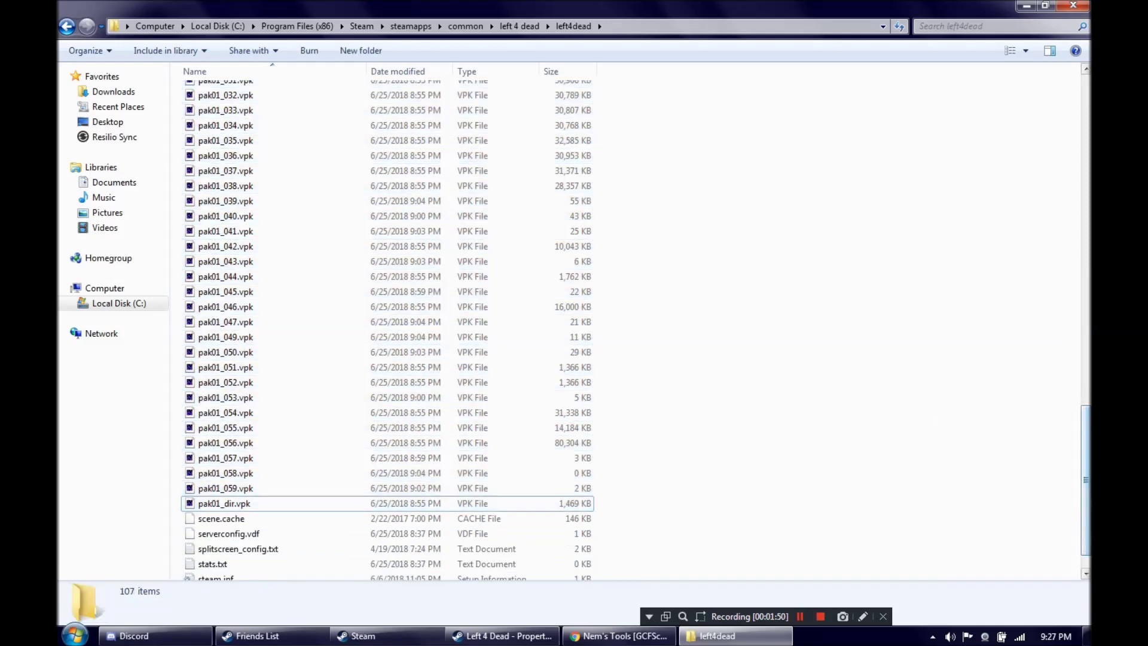
# Open pak01_dir.vpk with GCFScape.
pyautogui.click(224, 504)
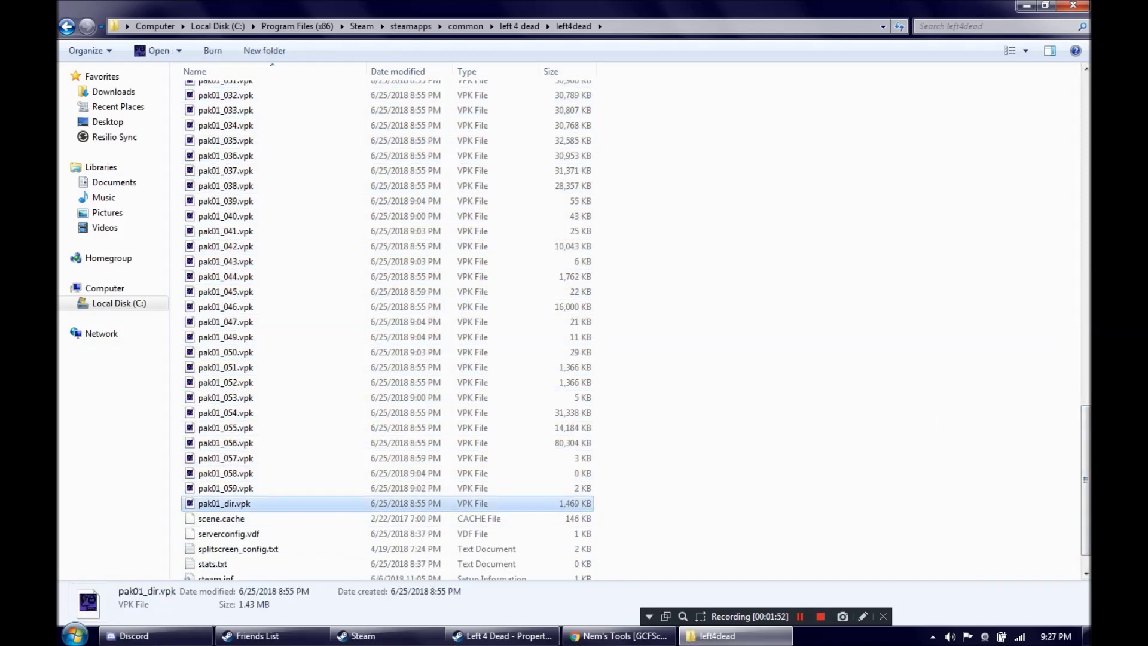
pyautogui.rightClick(238, 507)
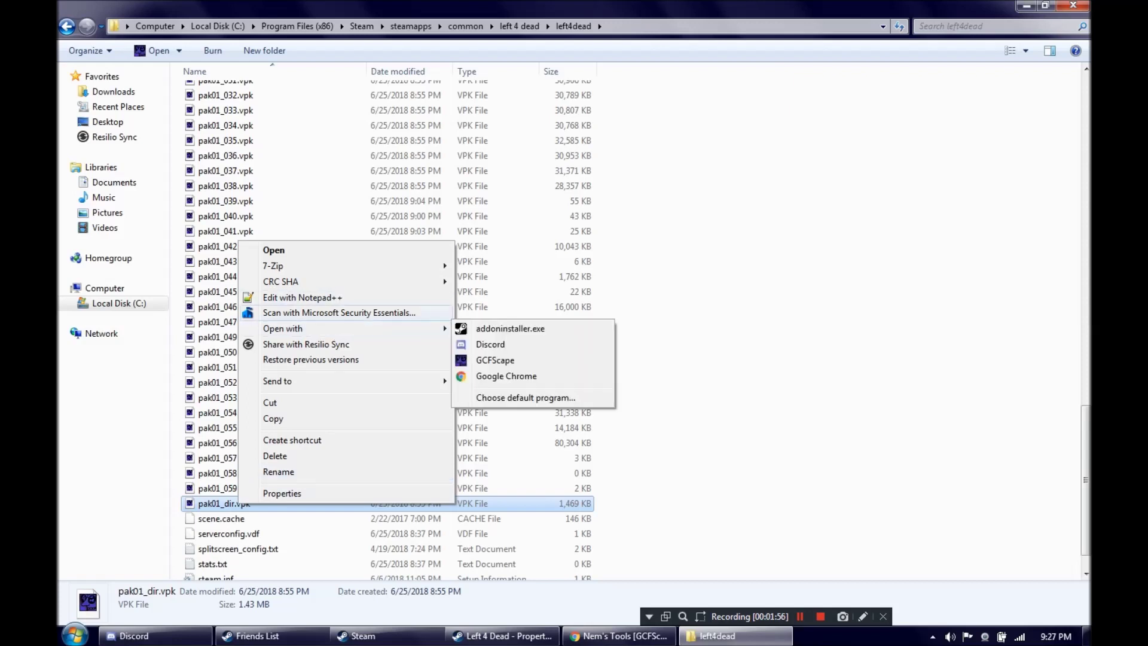
pyautogui.moveTo(346, 328)
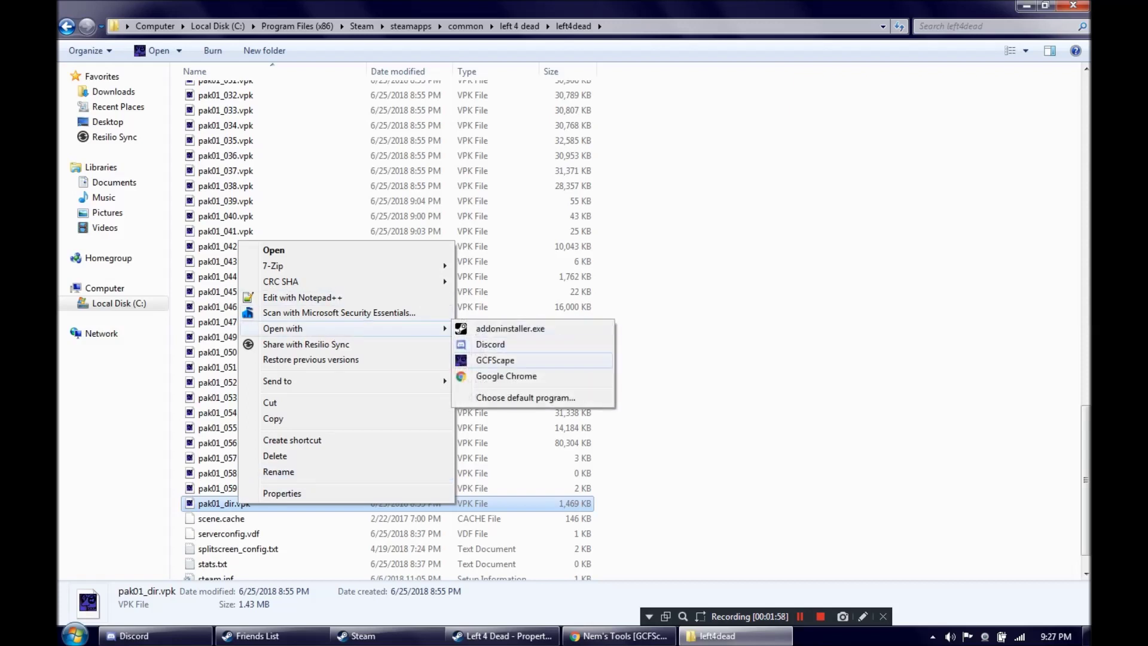
pyautogui.click(496, 361)
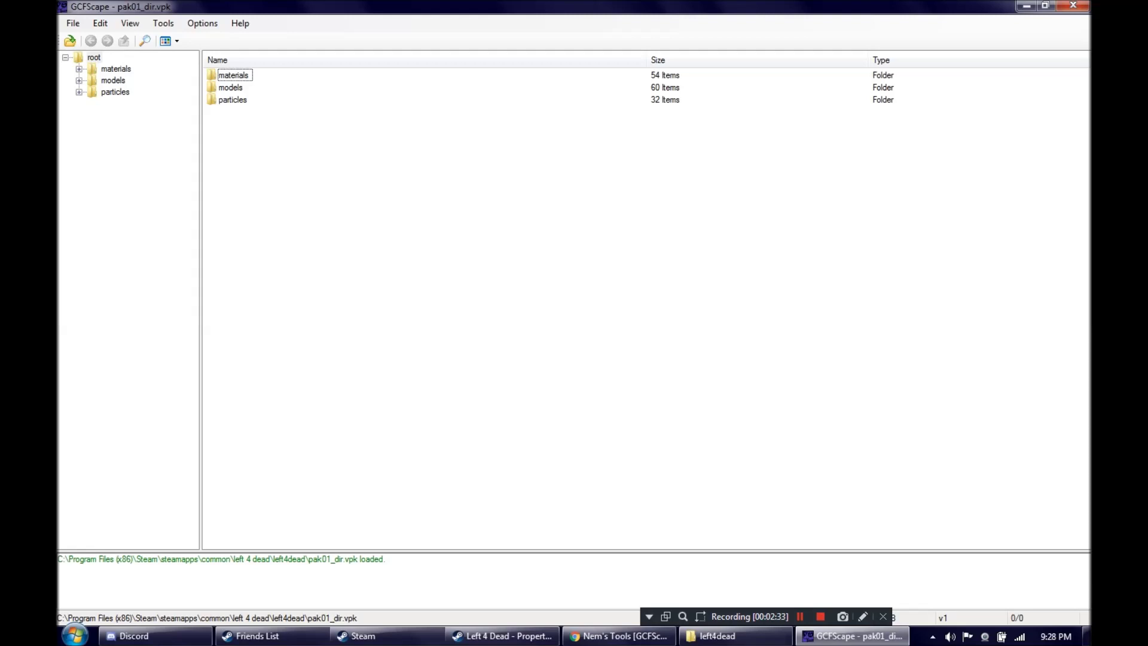
# Extract the materials, models and particles folders from the package root to the Desktop.
pyautogui.hotkey('ctrl', 'a')
pyautogui.rightClick(226, 73)
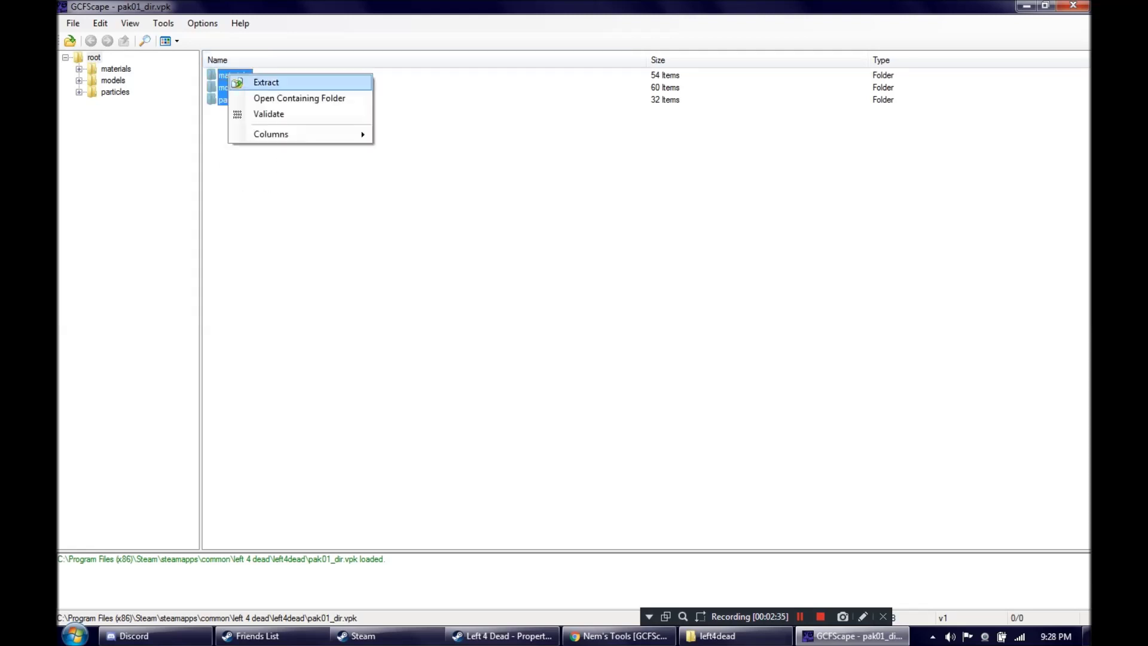
pyautogui.click(267, 82)
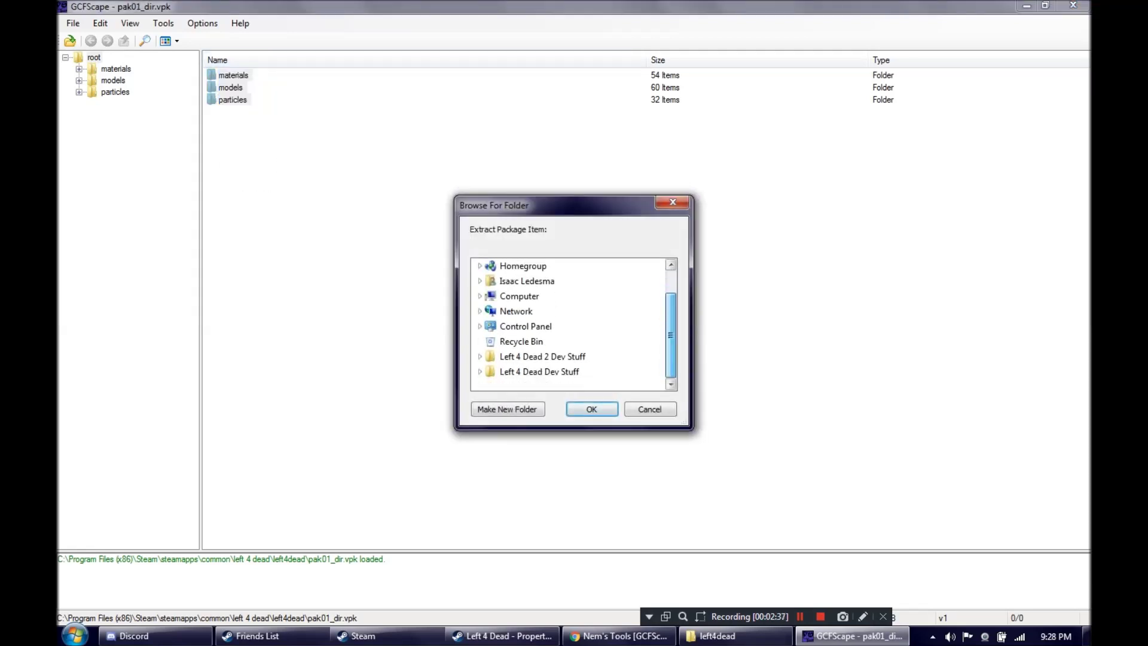
pyautogui.press('Return')
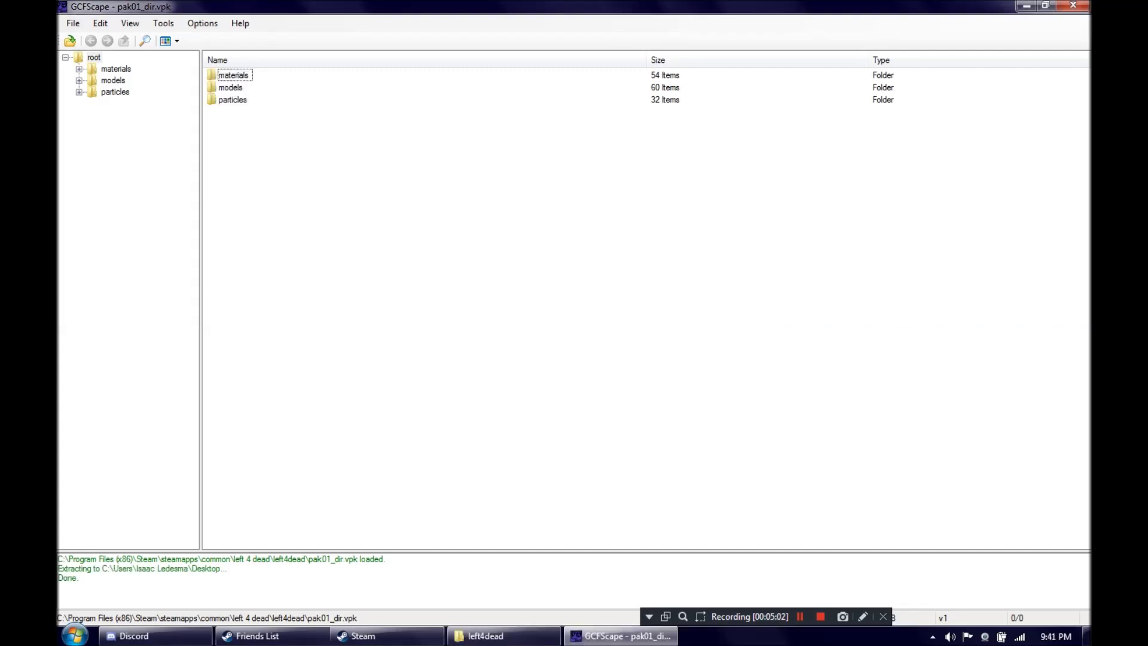
# Cut the extracted materials, models and particles folders from the desktop.
pyautogui.click(1027, 6)
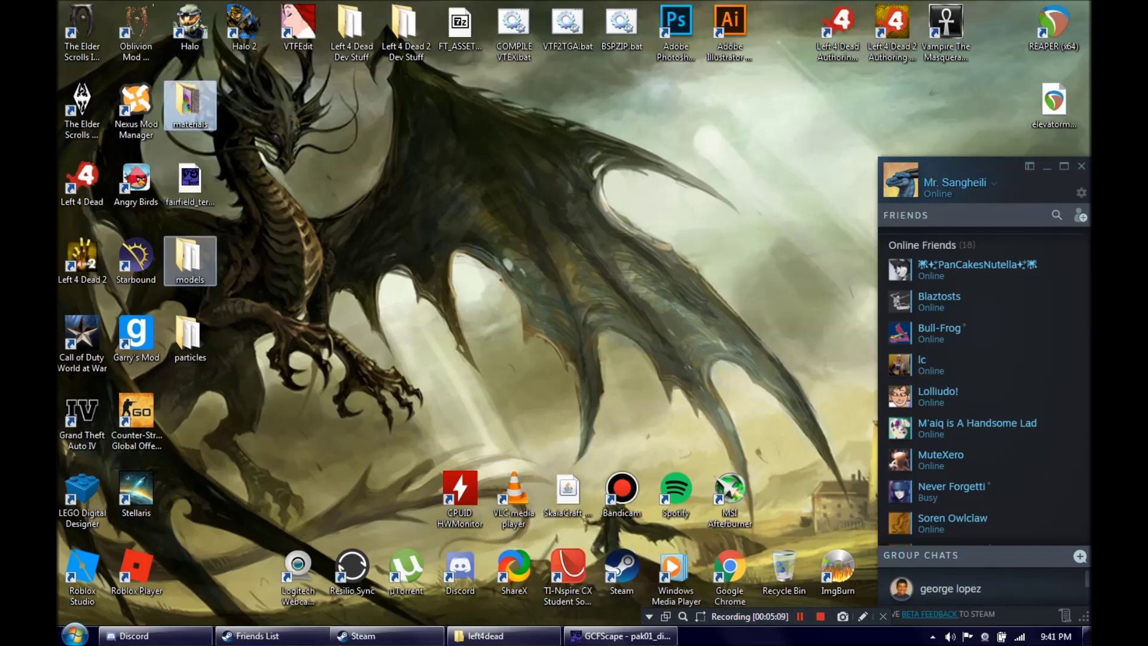
pyautogui.keyDown('ctrl'); pyautogui.click(190, 261); pyautogui.keyUp('ctrl')
pyautogui.keyDown('ctrl'); pyautogui.click(191, 338); pyautogui.keyUp('ctrl')
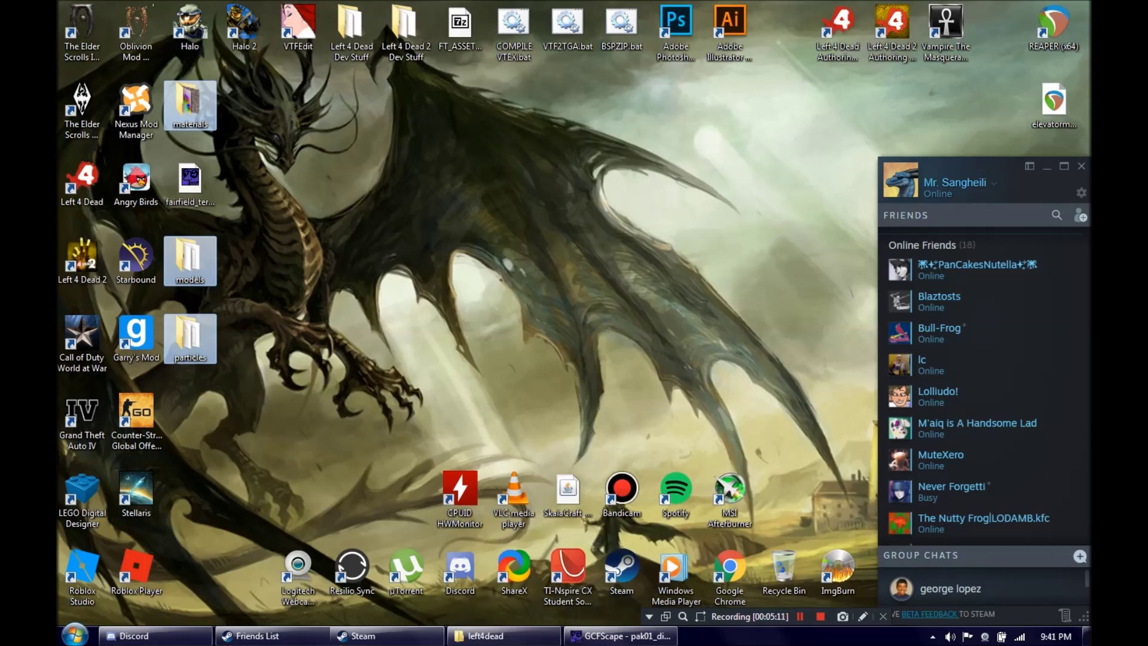
pyautogui.rightClick(191, 96)
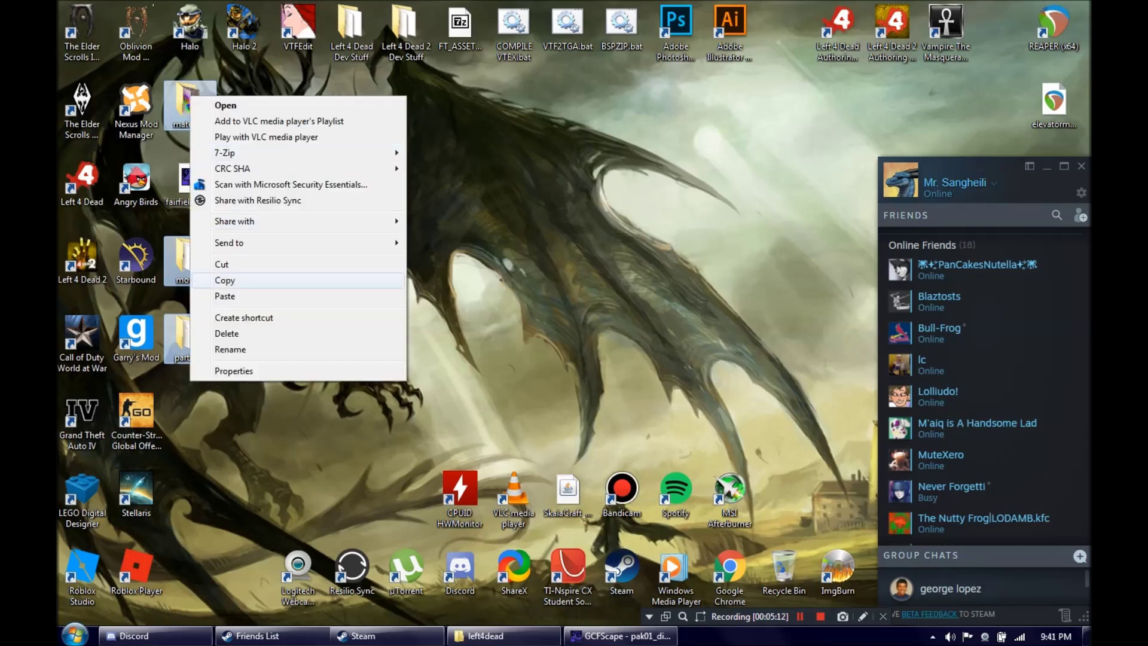
pyautogui.click(222, 264)
# Paste the cut folders into the game's left4dead folder, merging them with the existing folders of the same names.
pyautogui.click(485, 636)
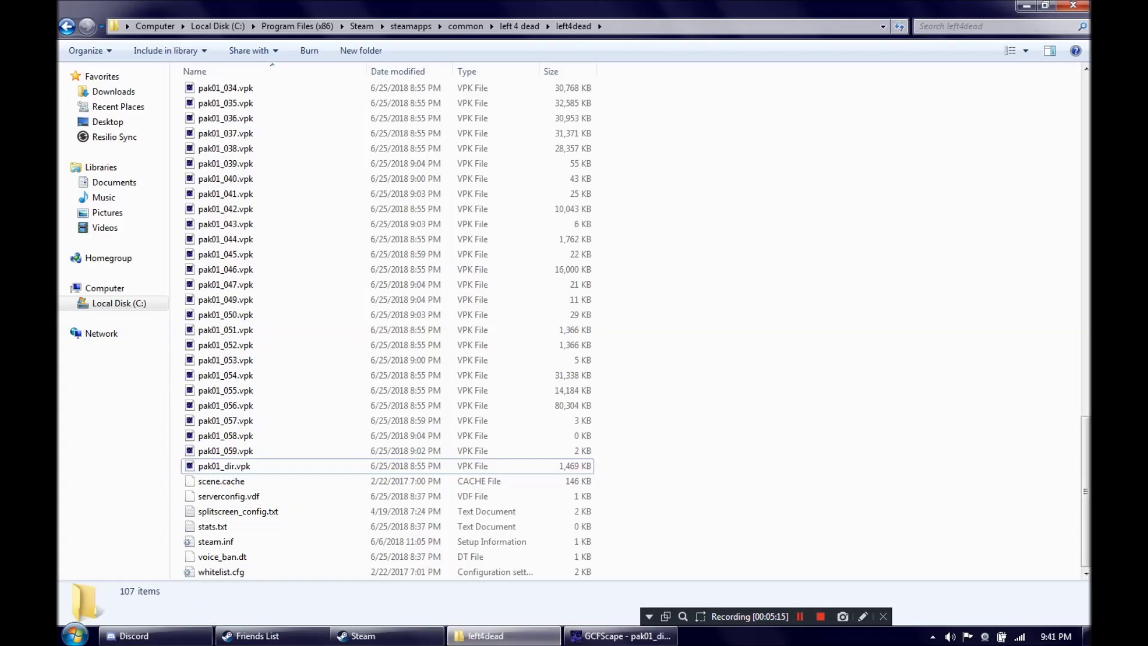
pyautogui.moveTo(1085, 469); pyautogui.dragTo(1085, 119)
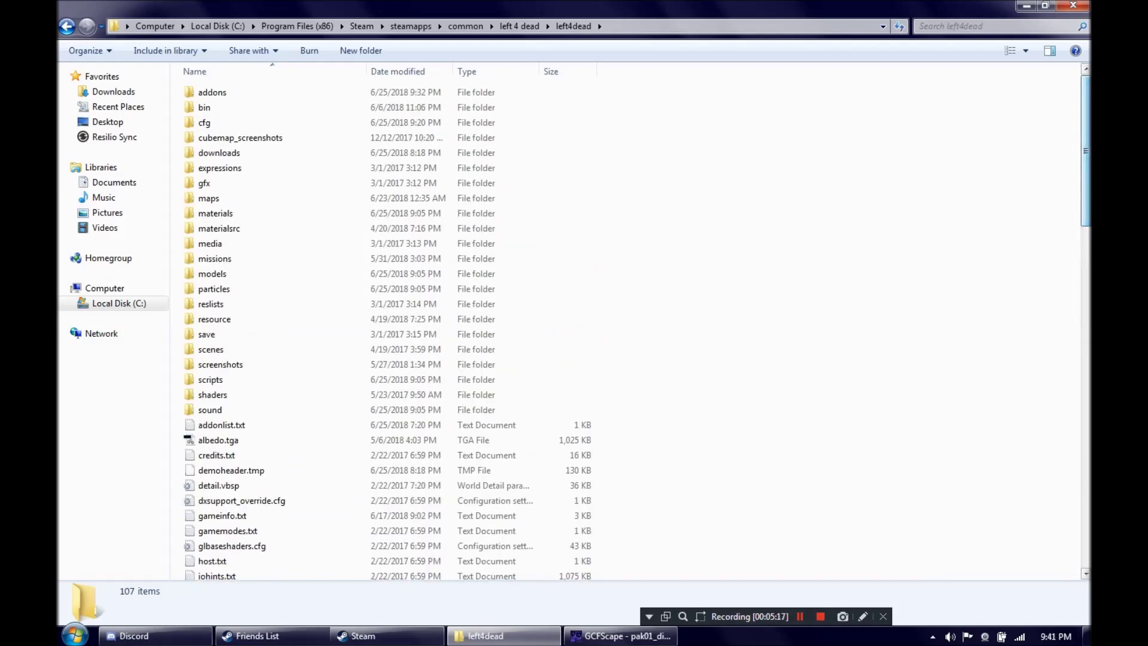
pyautogui.moveTo(1085, 162); pyautogui.dragTo(1085, 271)
pyautogui.scroll(-4, 945, 156)
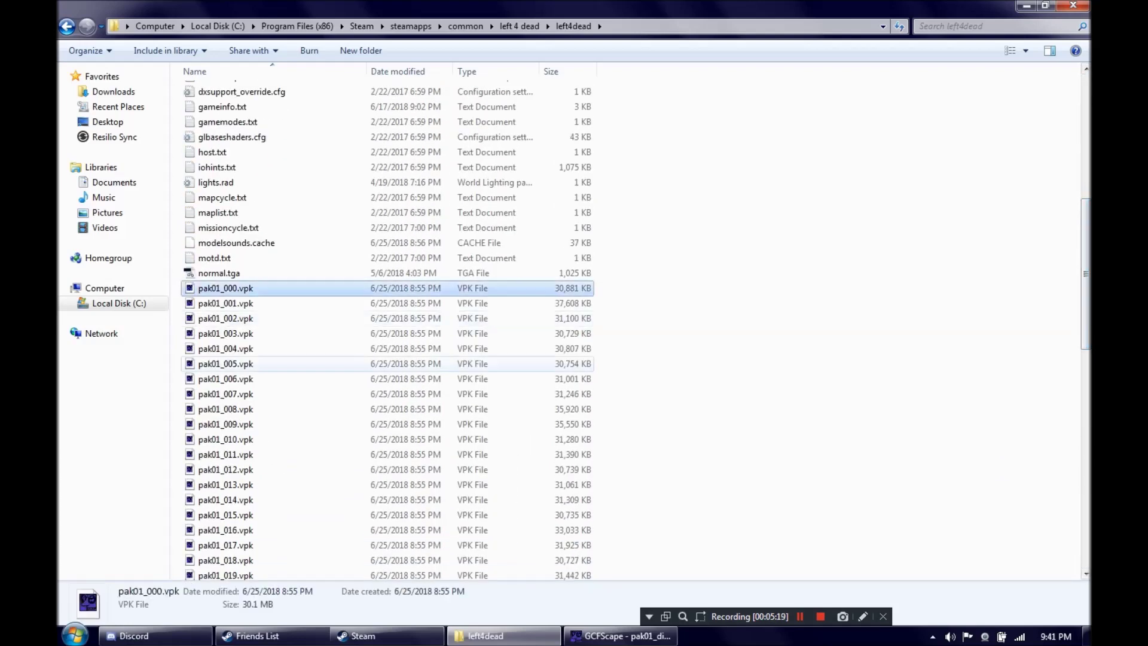
pyautogui.rightClick(698, 227)
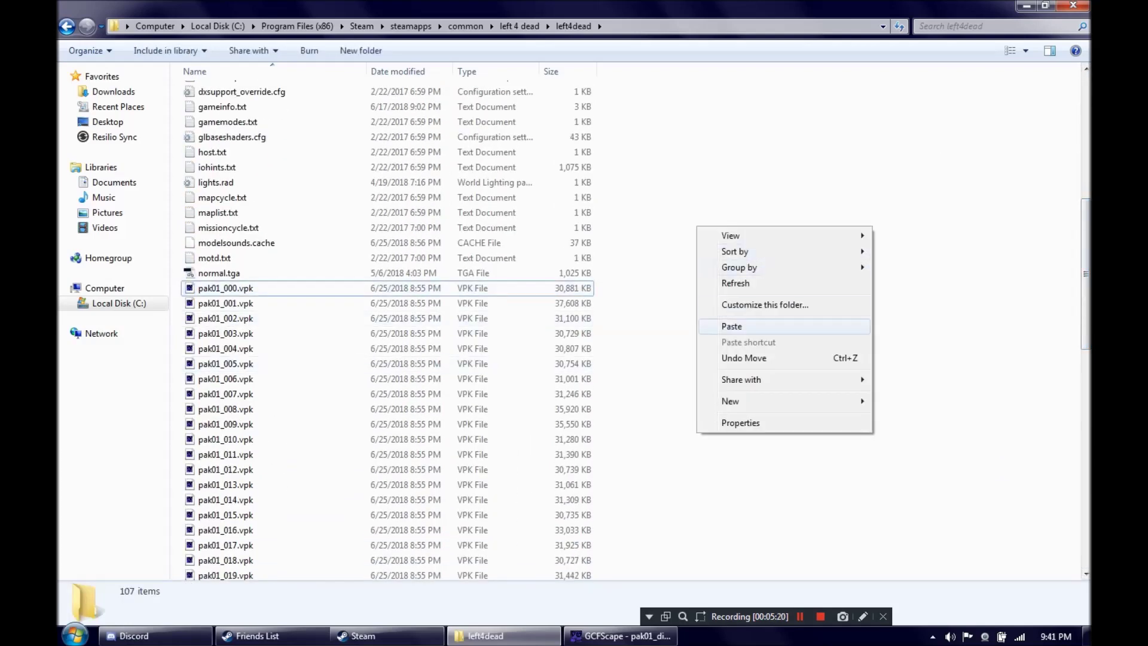
pyautogui.click(733, 326)
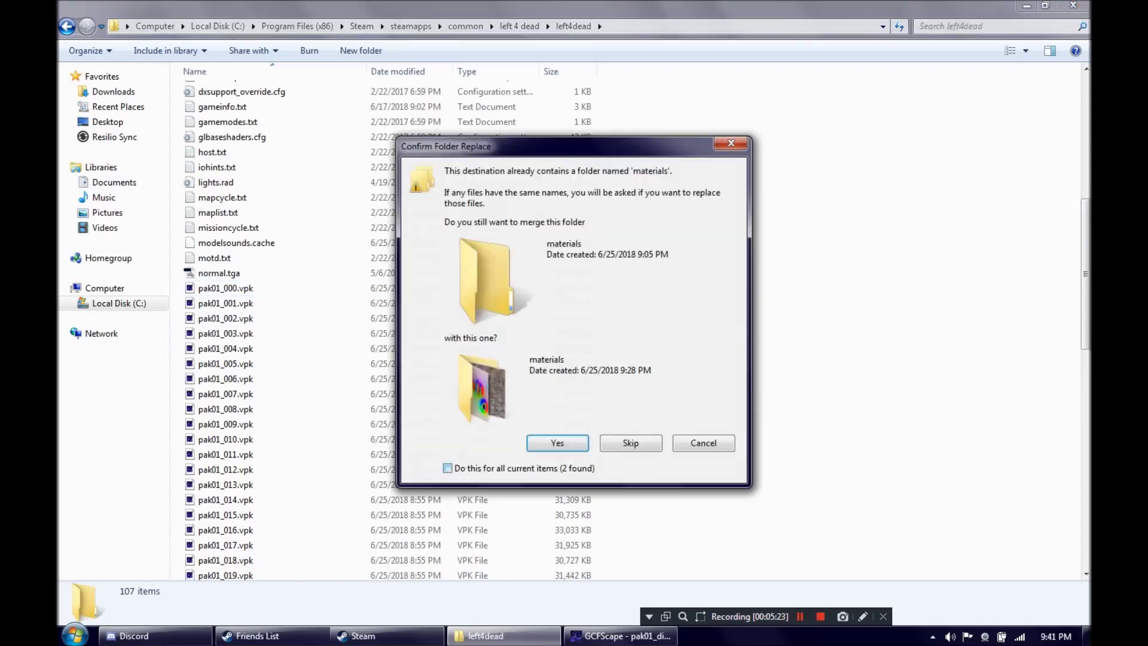
pyautogui.click(557, 443)
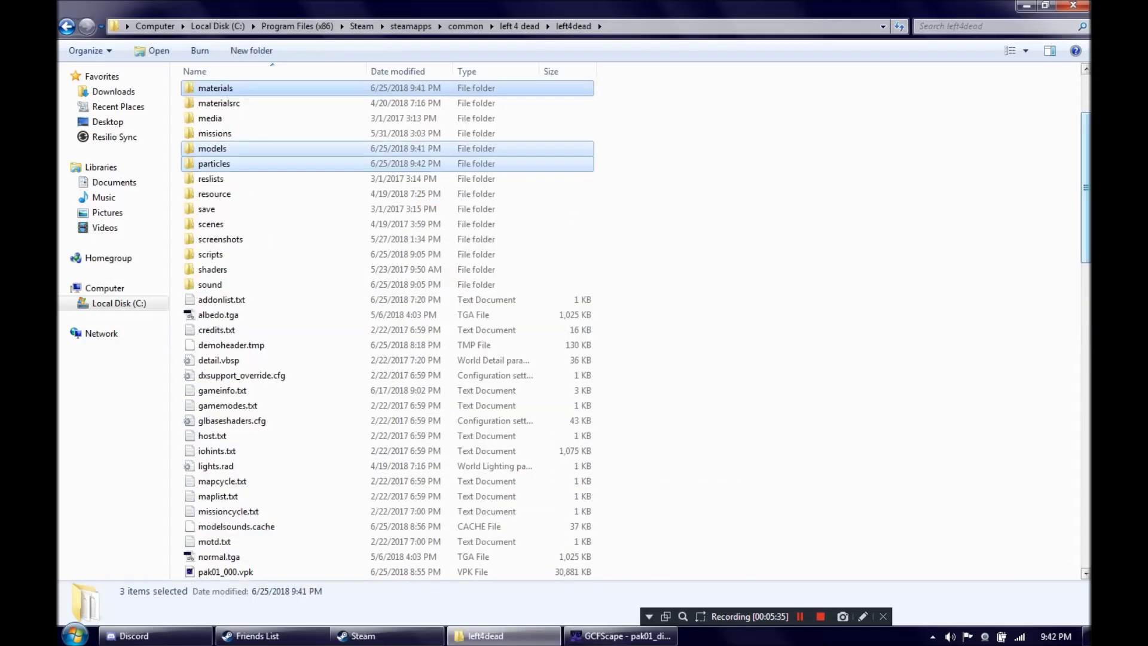
# Permanently delete all VPK packages from pak01_000.vpk through pak01_dirbak.vpk in the left4dead folder.
pyautogui.scroll(3, 388, 330)
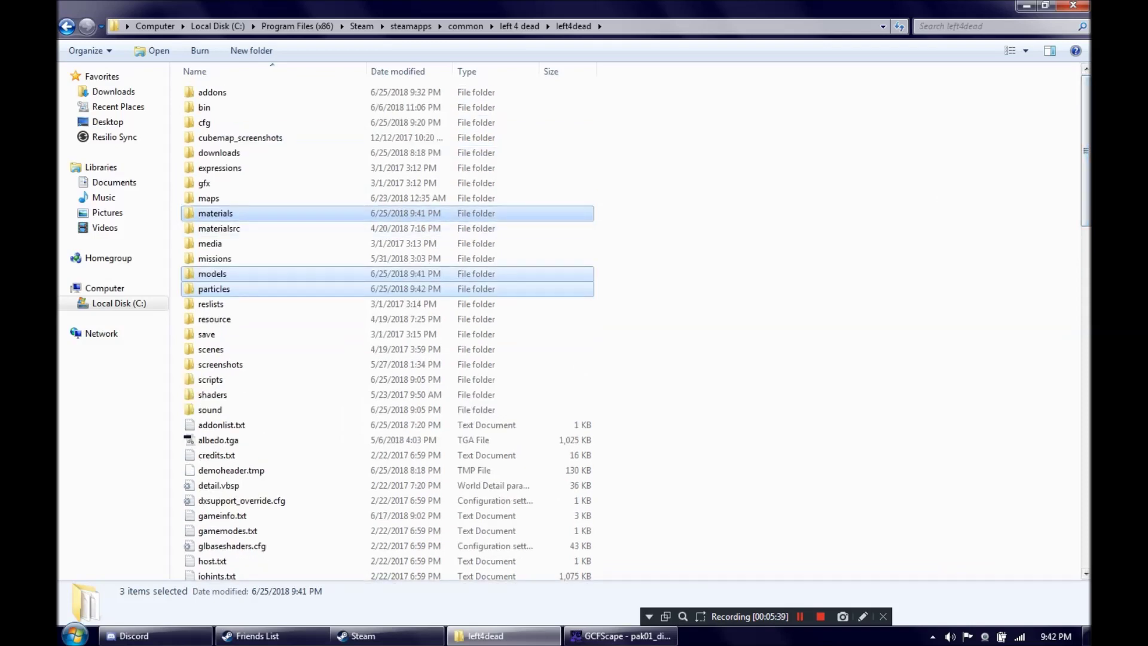
pyautogui.scroll(-7, 239, 362)
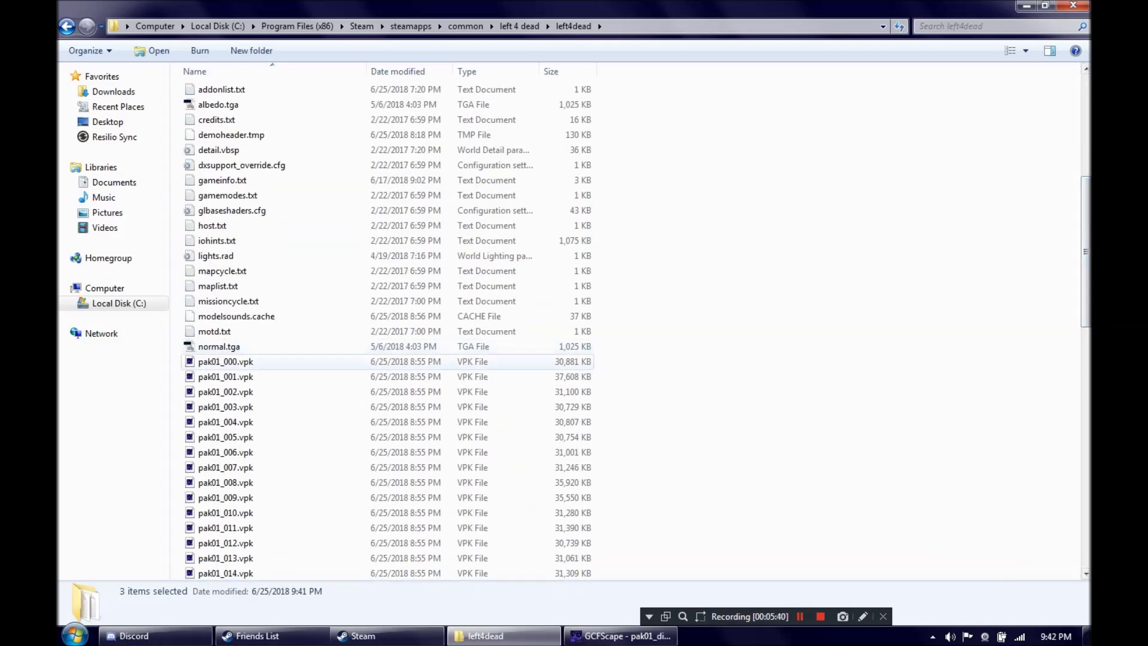
pyautogui.click(239, 362)
pyautogui.scroll(7, 240, 362)
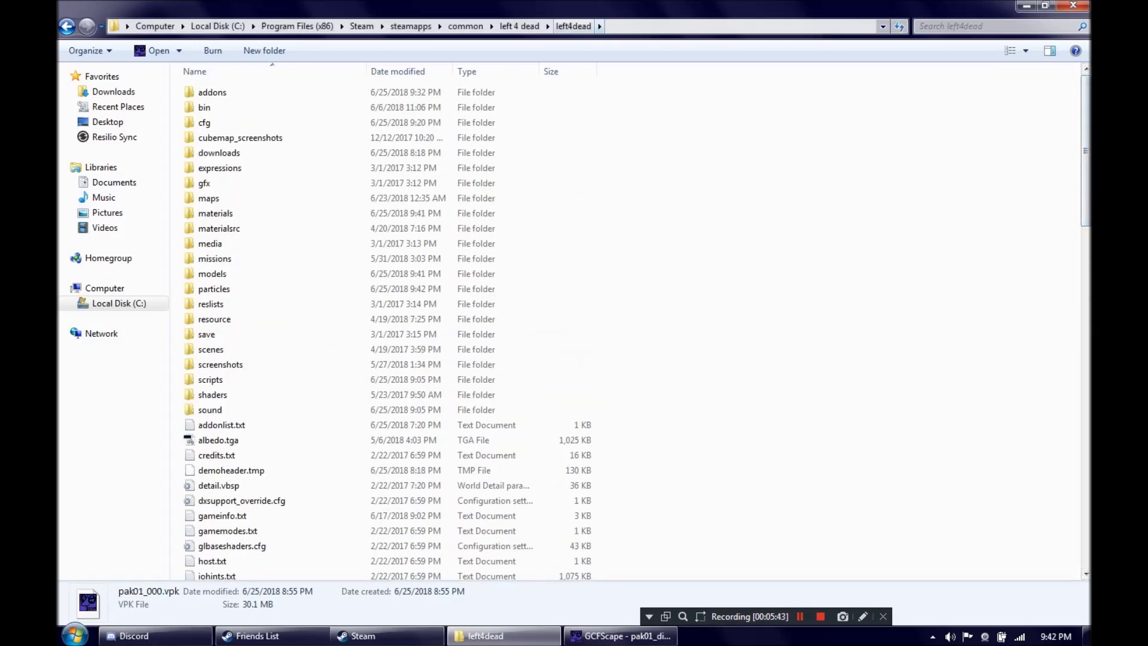
pyautogui.scroll(-7, 386, 325)
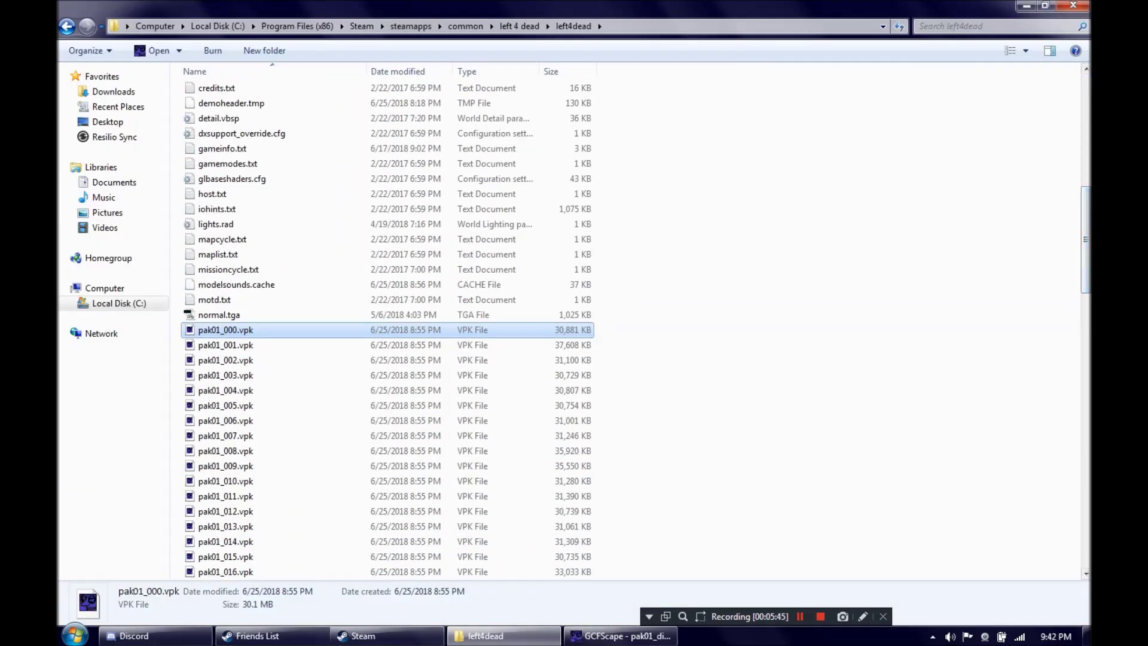
pyautogui.scroll(-17, 386, 329)
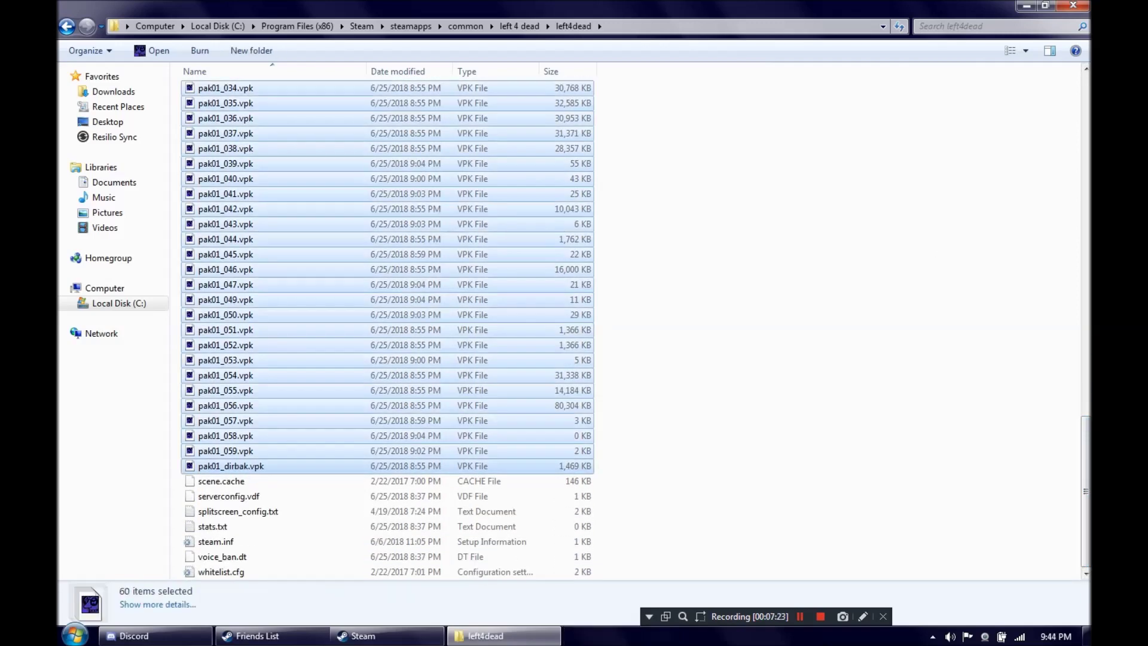
pyautogui.hotkey('shift', 'Delete')
pyautogui.press('Return')
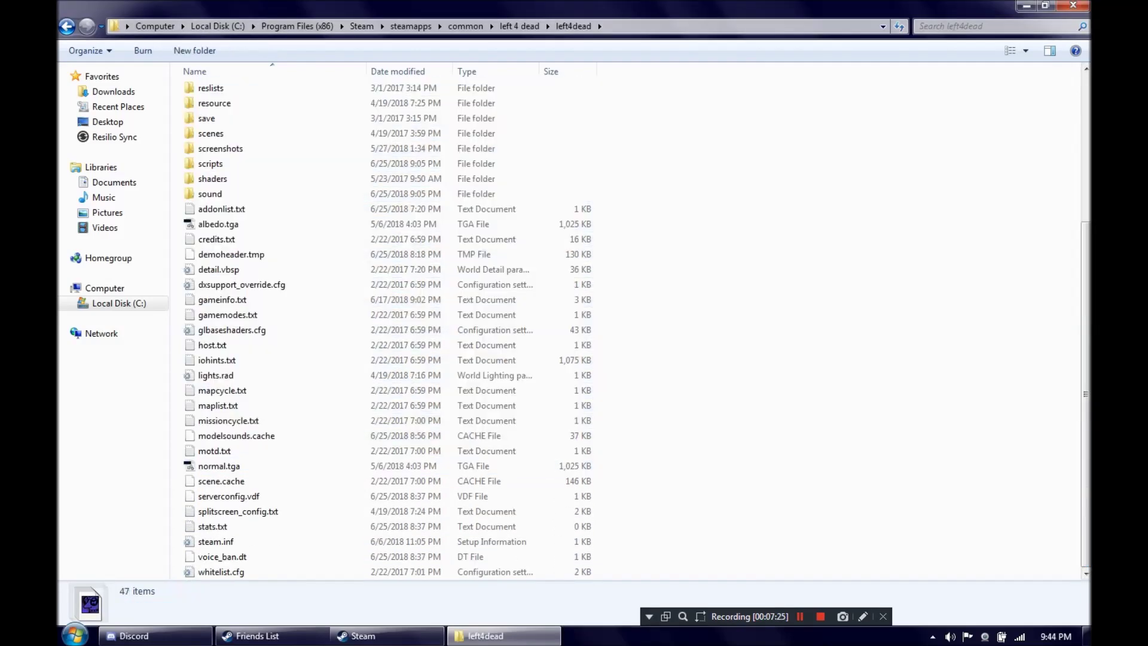
# Go up to the left 4 dead installation folder and open its left4dead_dlc3 folder.
pyautogui.click(520, 26)
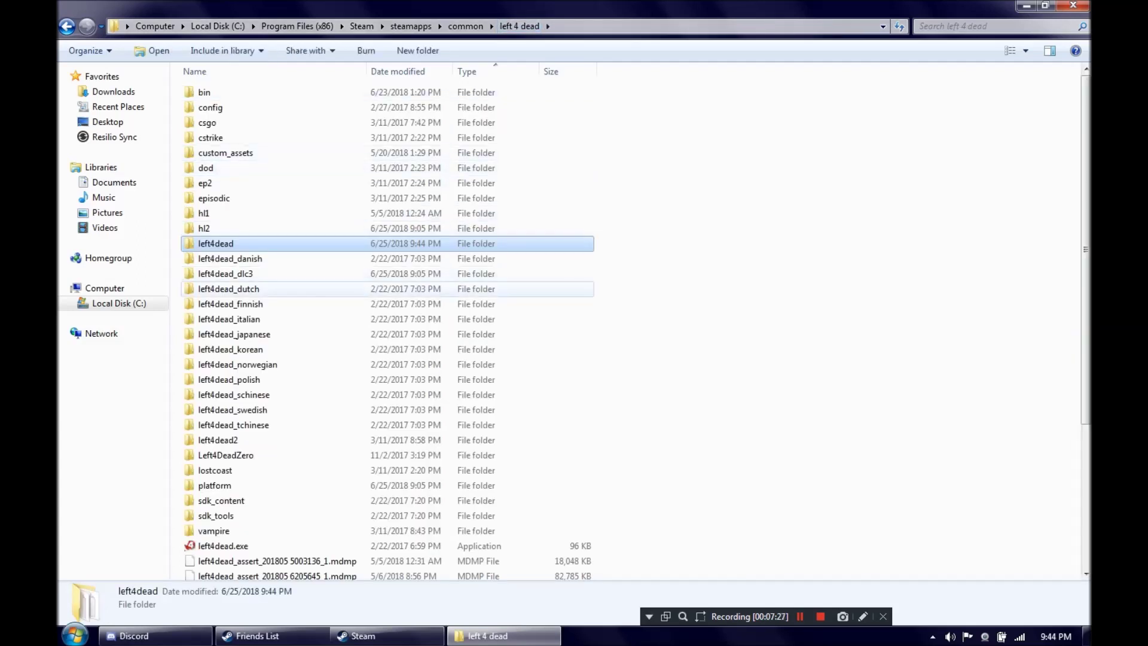
pyautogui.click(225, 274)
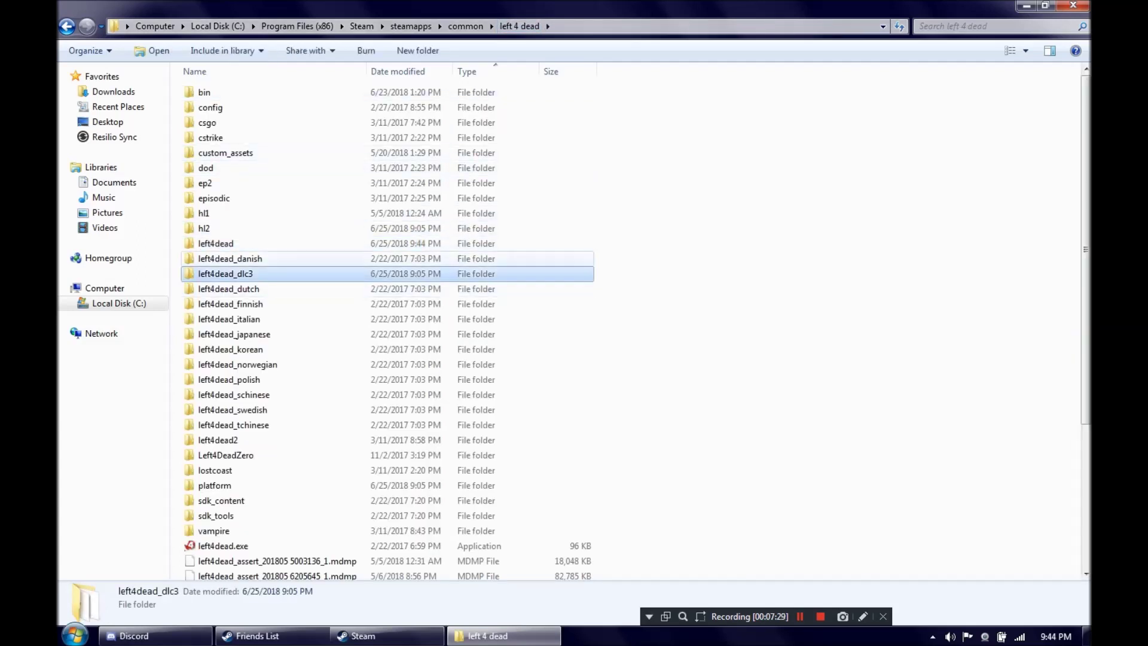
pyautogui.click(216, 243)
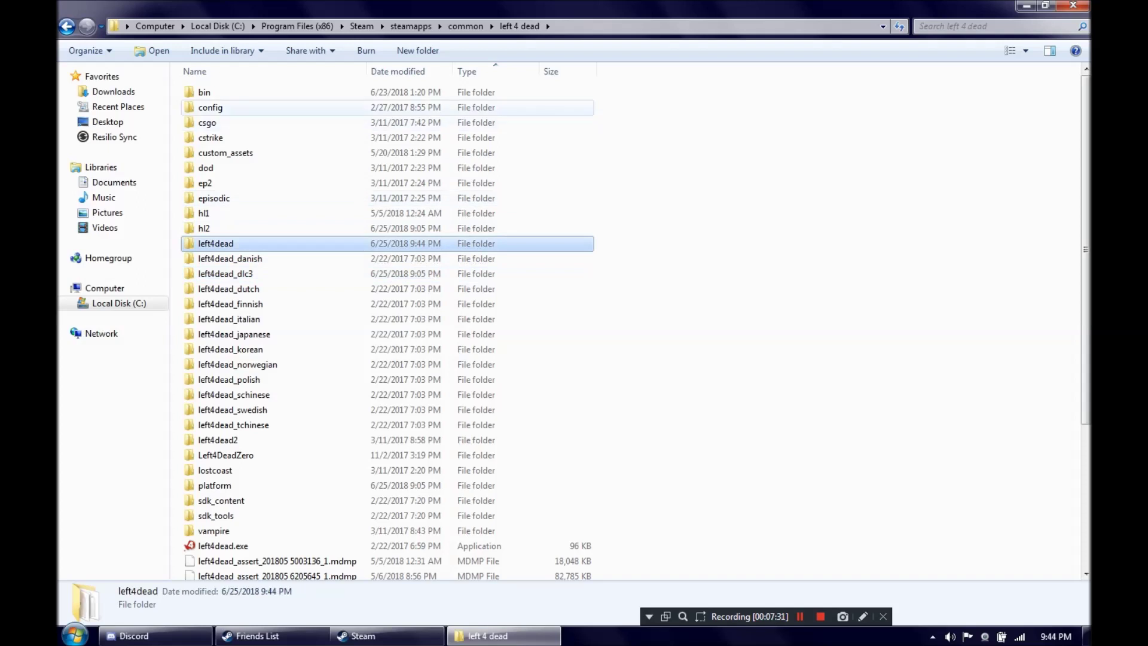
pyautogui.keyDown('shift'); pyautogui.click(204, 92); pyautogui.keyUp('shift')
pyautogui.click(226, 274)
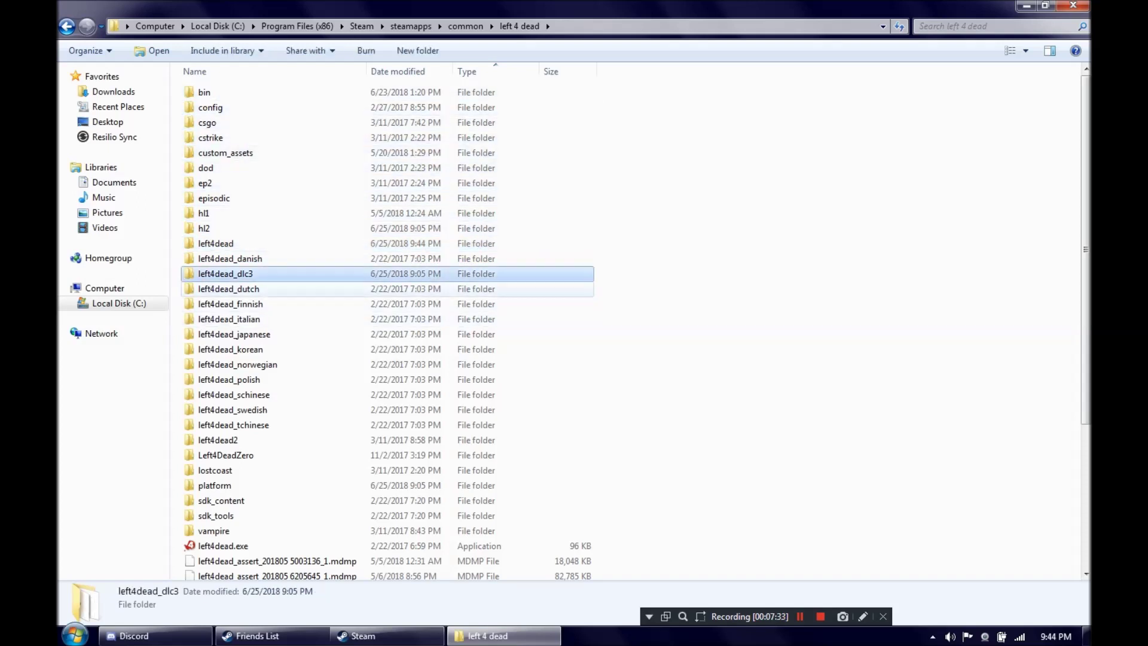
pyautogui.doubleClick(225, 274)
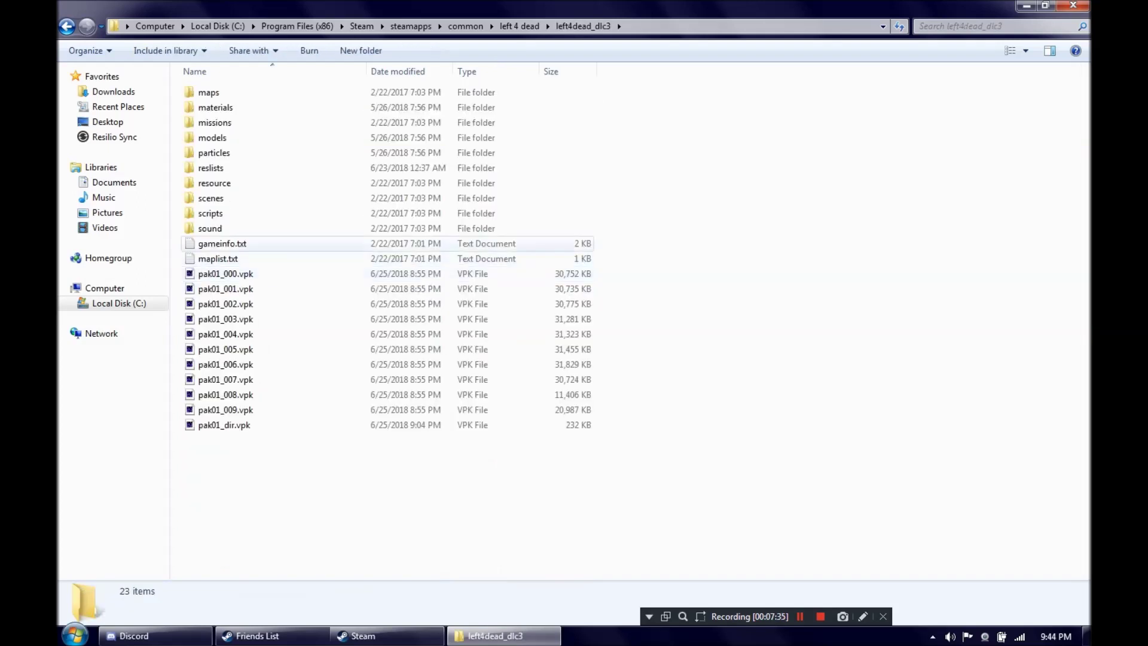
# Open left4dead_dlc3's pak01_dir.vpk in GCFScape and extract its materials, models and particles folders to the Desktop.
pyautogui.click(224, 425)
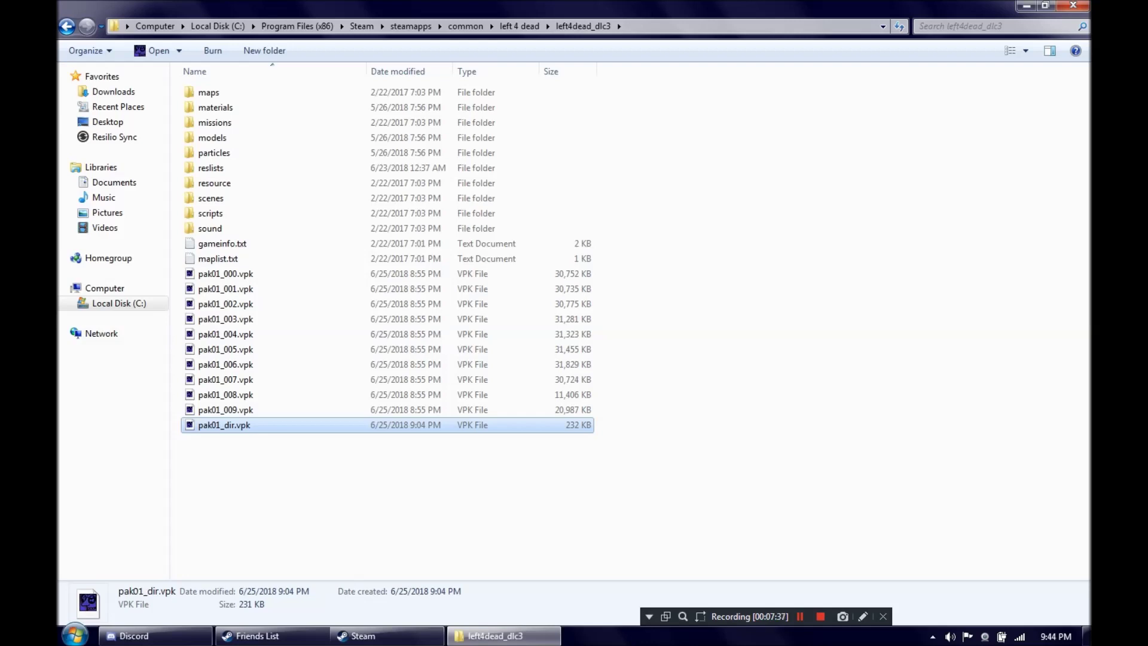
pyautogui.press('Return')
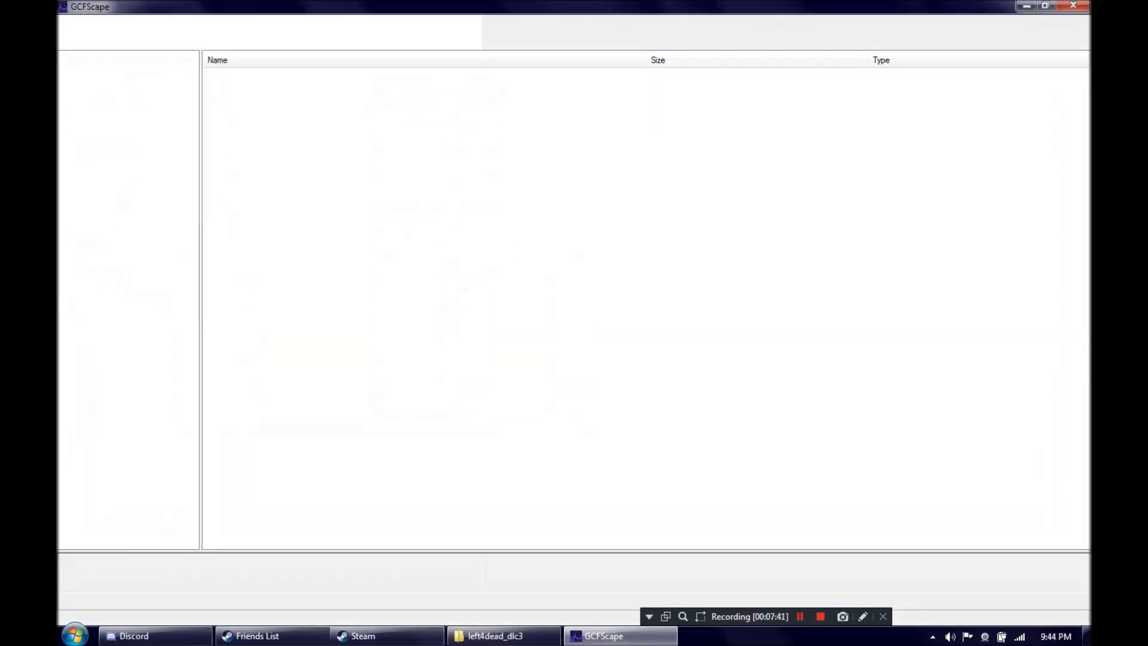
pyautogui.hotkey('ctrl', 'a')
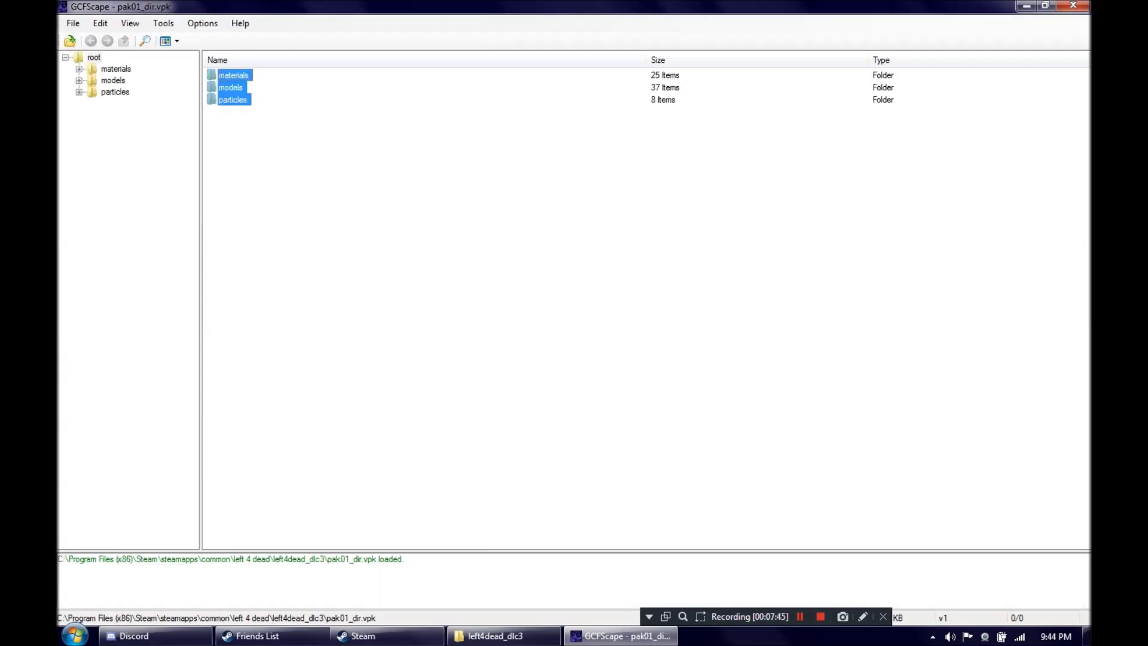
pyautogui.rightClick(232, 79)
pyautogui.click(269, 88)
pyautogui.click(507, 267)
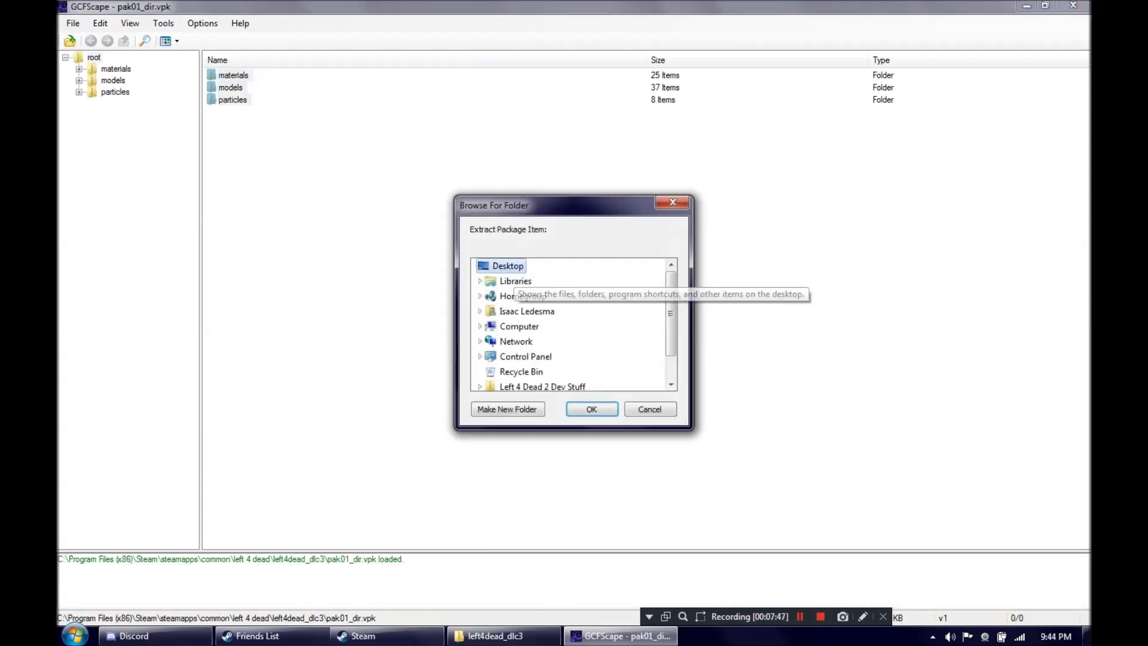
pyautogui.click(592, 409)
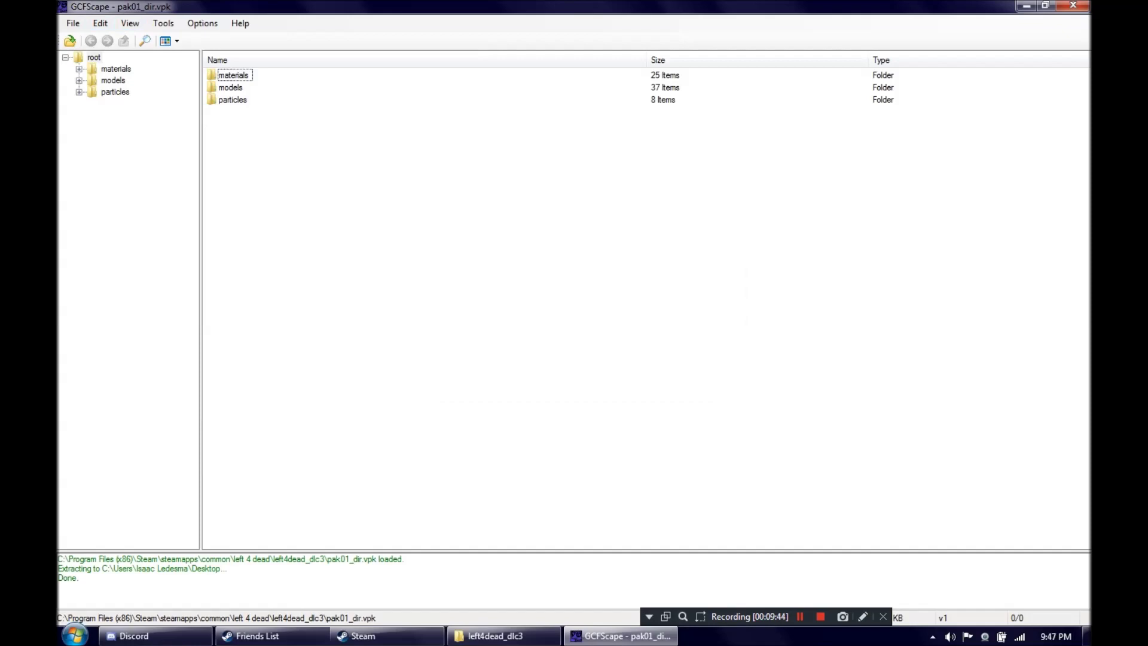
# Move the extracted materials, models and particles folders from the desktop into left4dead_dlc3, merging them with the existing folders.
pyautogui.click(1025, 6)
pyautogui.moveTo(267, 297); pyautogui.dragTo(182, 121)
pyautogui.rightClick(183, 102)
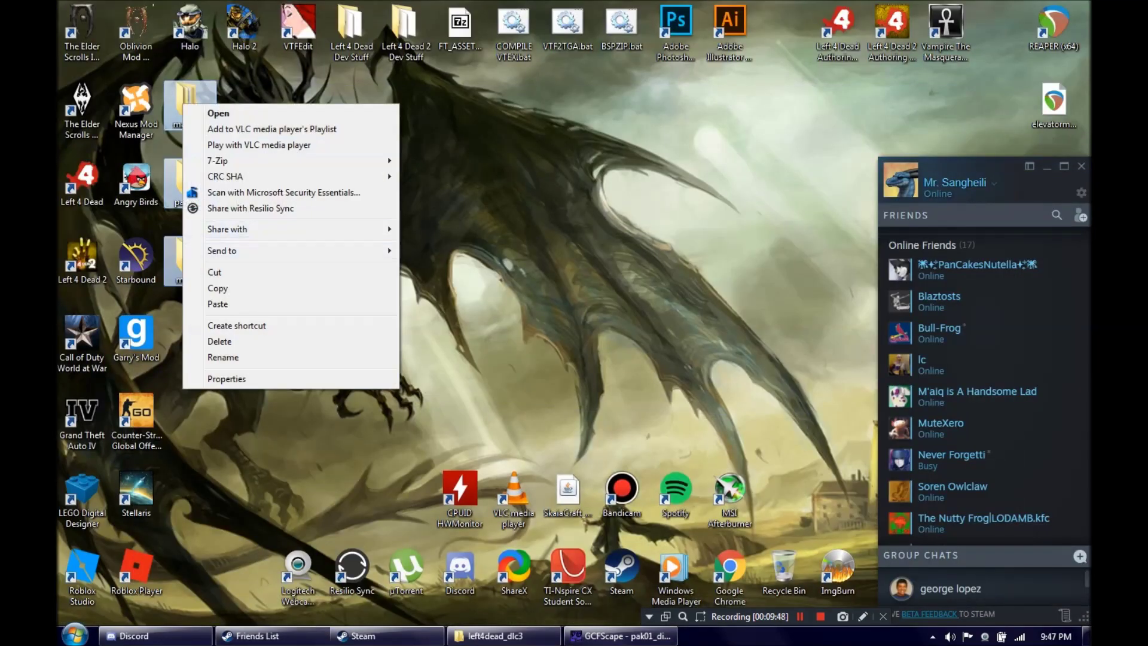
pyautogui.click(222, 272)
pyautogui.click(503, 635)
pyautogui.hotkey('alt', 'Tab')
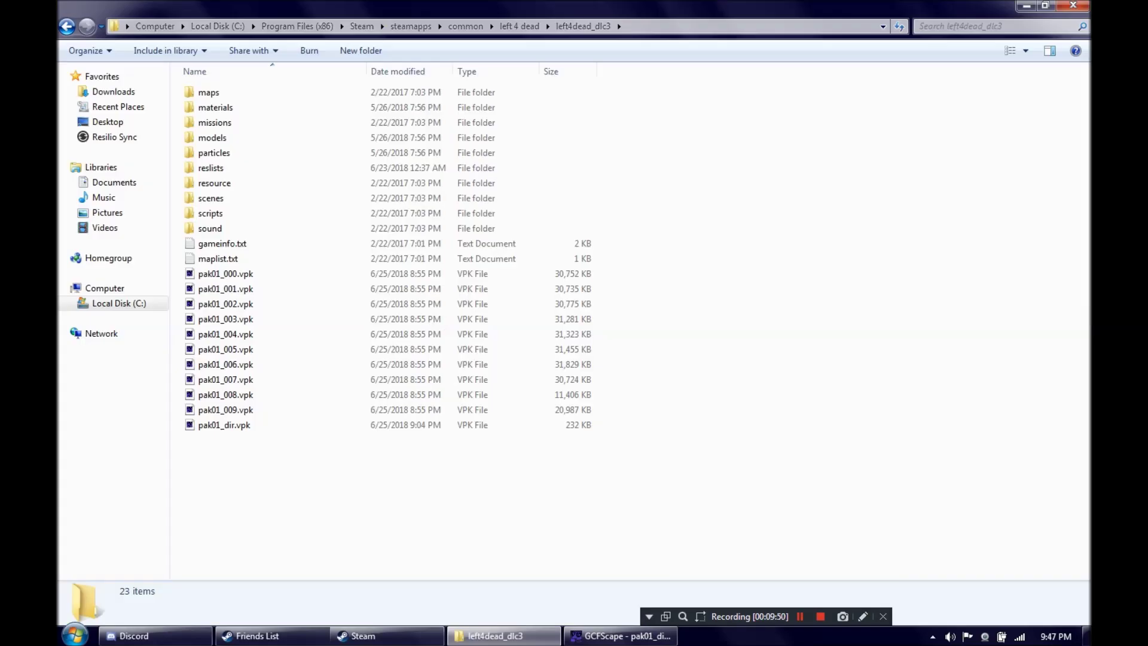
pyautogui.hotkey('ctrl', 'v')
pyautogui.hotkey('alt', 'a')
pyautogui.press('Return')
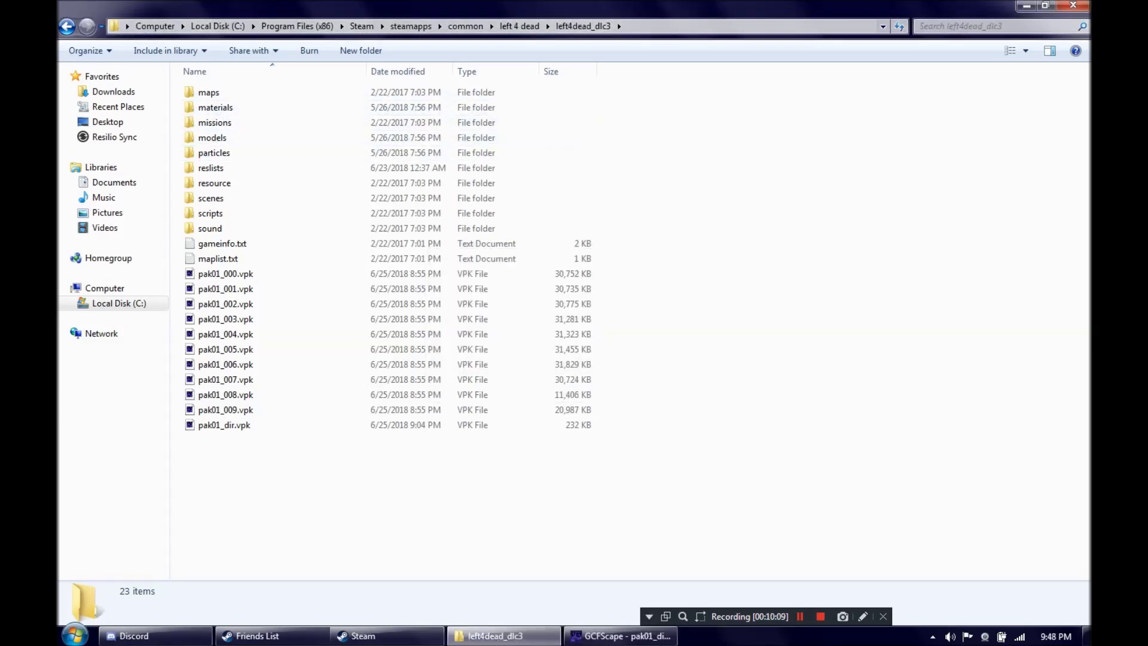
# Permanently delete pak01_000.vpk through pak01_dir.vpk from left4dead_dlc3, closing GCFScape to release the open package.
pyautogui.click(226, 273)
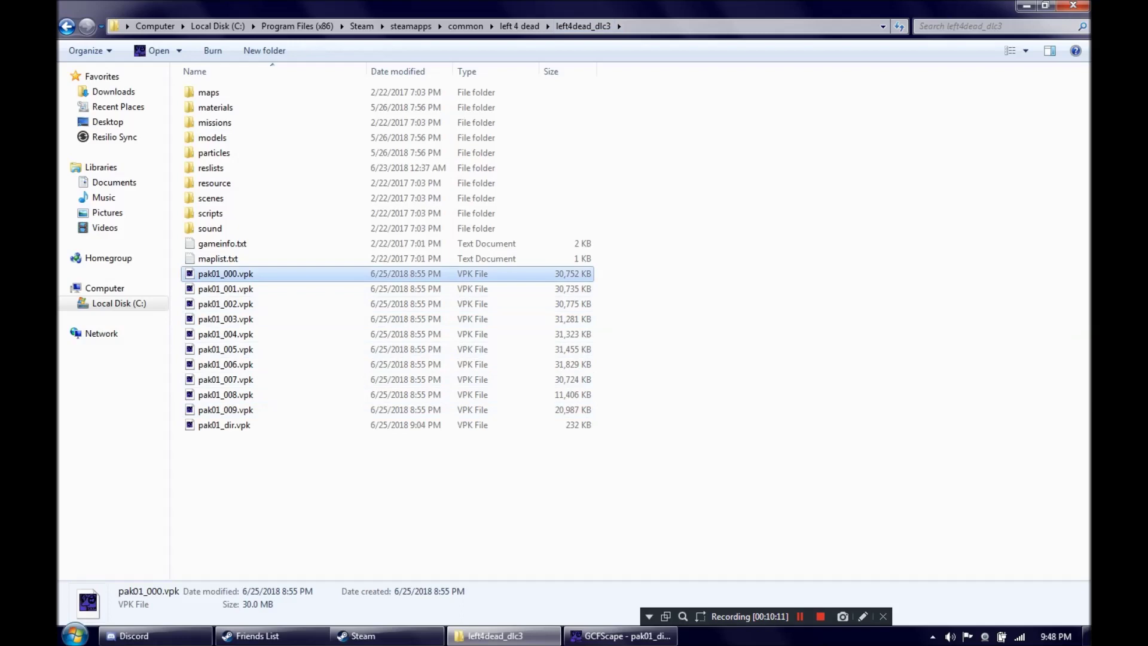
pyautogui.keyDown('shift'); pyautogui.click(224, 424); pyautogui.keyUp('shift')
pyautogui.hotkey('shift', 'Delete')
pyautogui.press('Return')
pyautogui.click(627, 636)
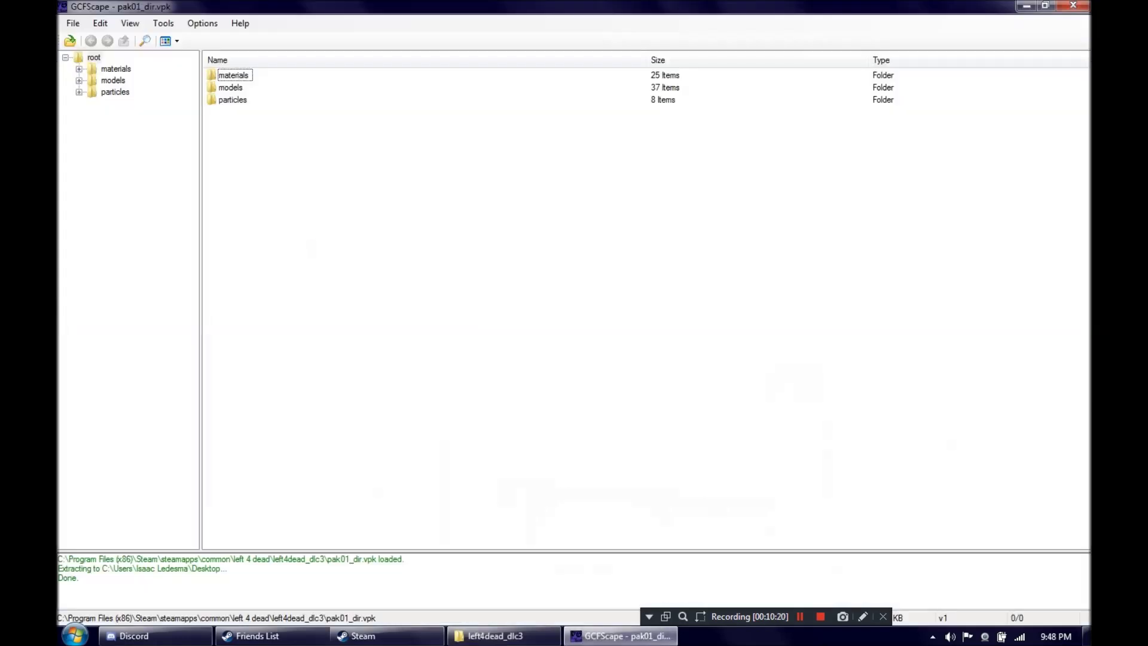
pyautogui.hotkey('alt', 'F4')
pyautogui.click(558, 378)
pyautogui.press('Return')
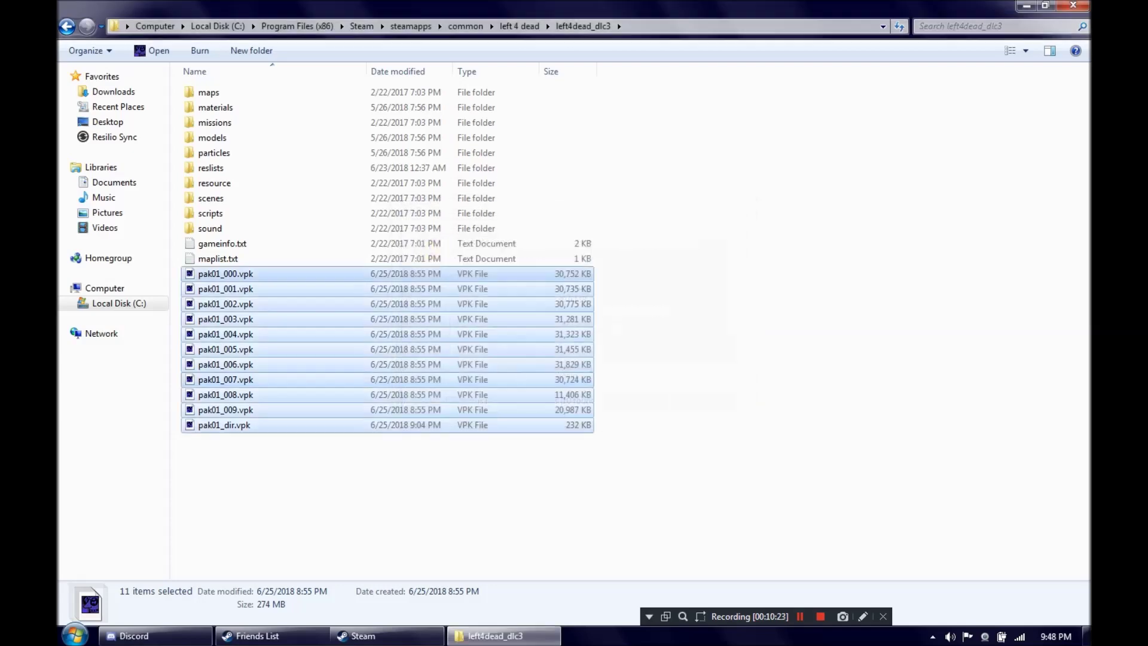
# Return to the left 4 dead folder and open the addons folder inside left4dead.
pyautogui.click(520, 26)
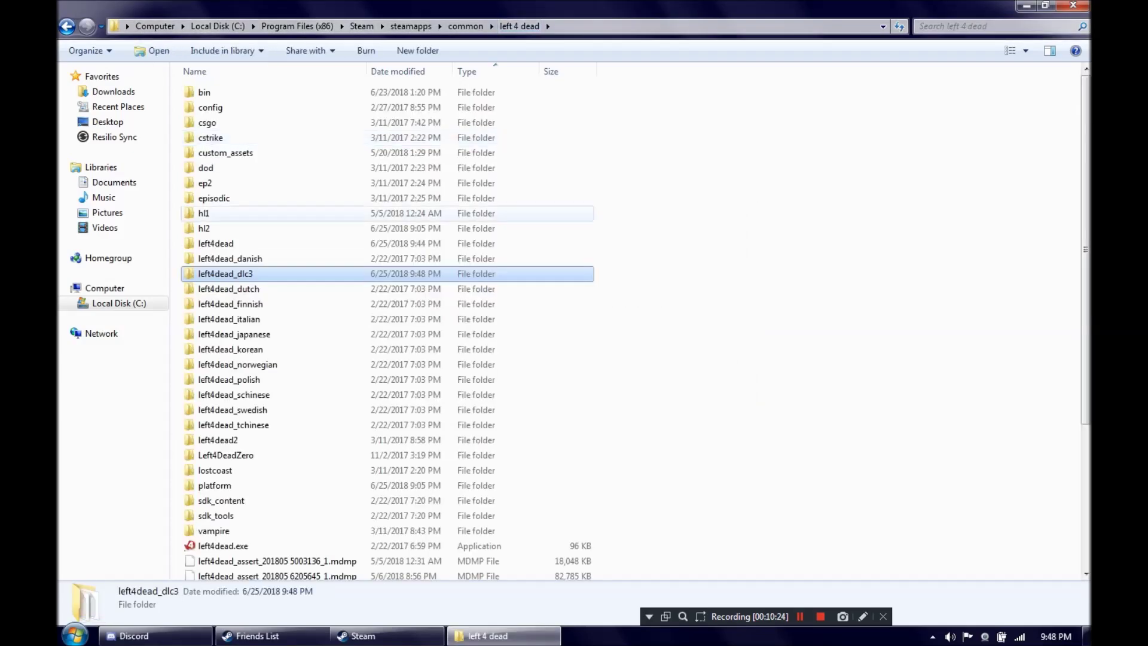
pyautogui.doubleClick(210, 241)
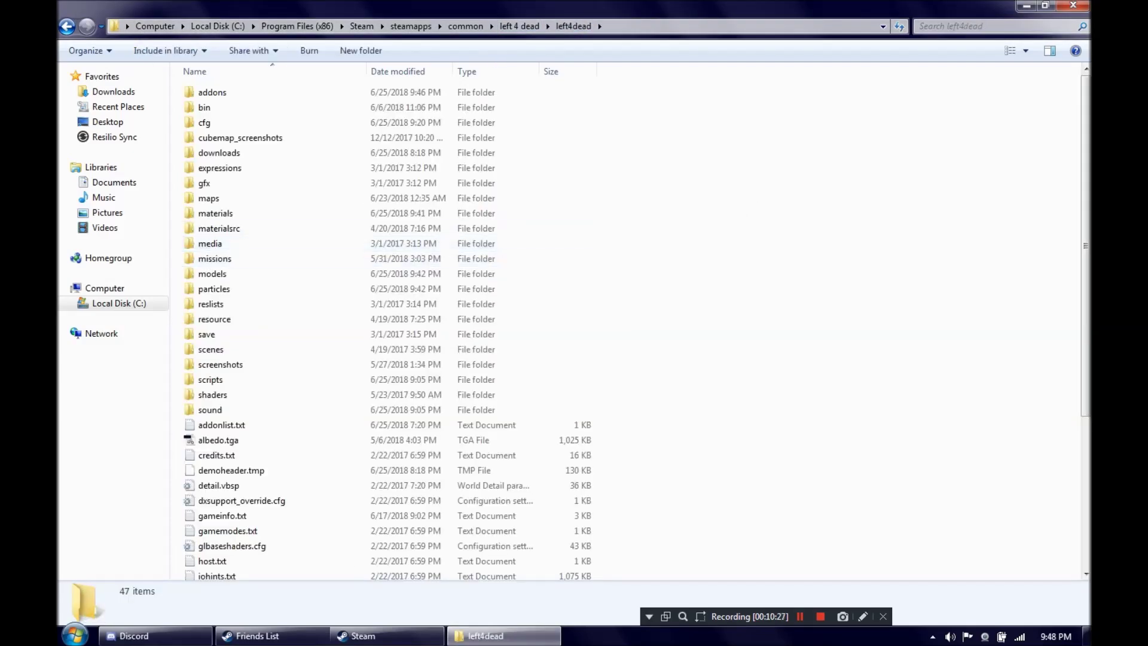
pyautogui.moveTo(1085, 245)
pyautogui.mouseDown()
pyautogui.moveTo(1086, 394)
pyautogui.moveTo(1085, 247)
pyautogui.mouseUp()
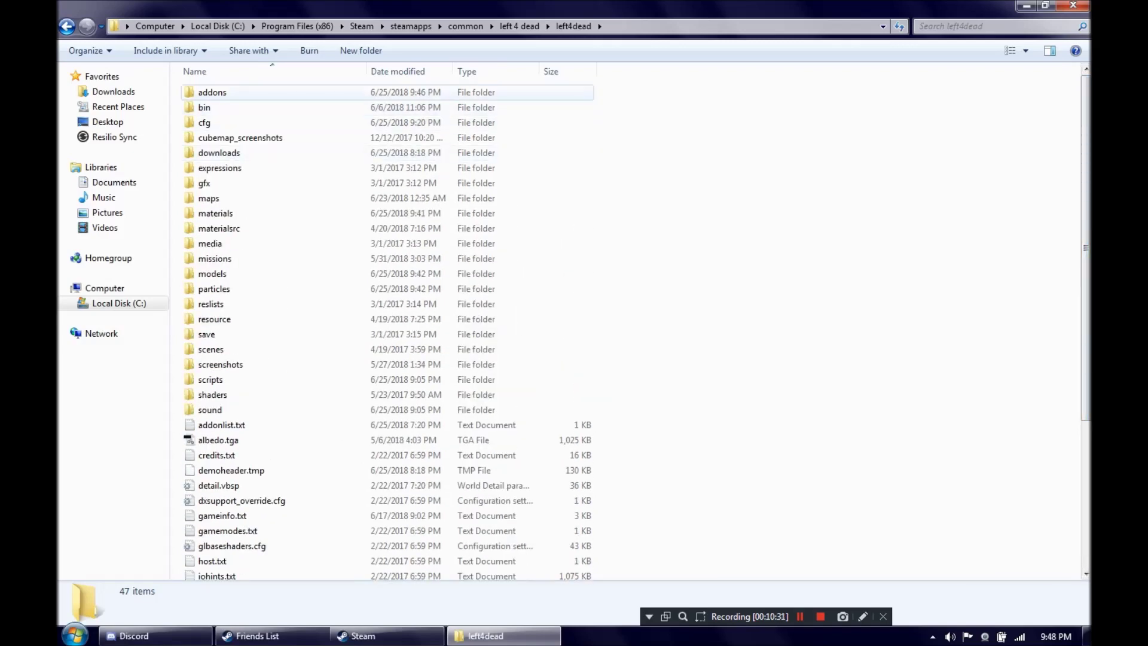
pyautogui.doubleClick(263, 92)
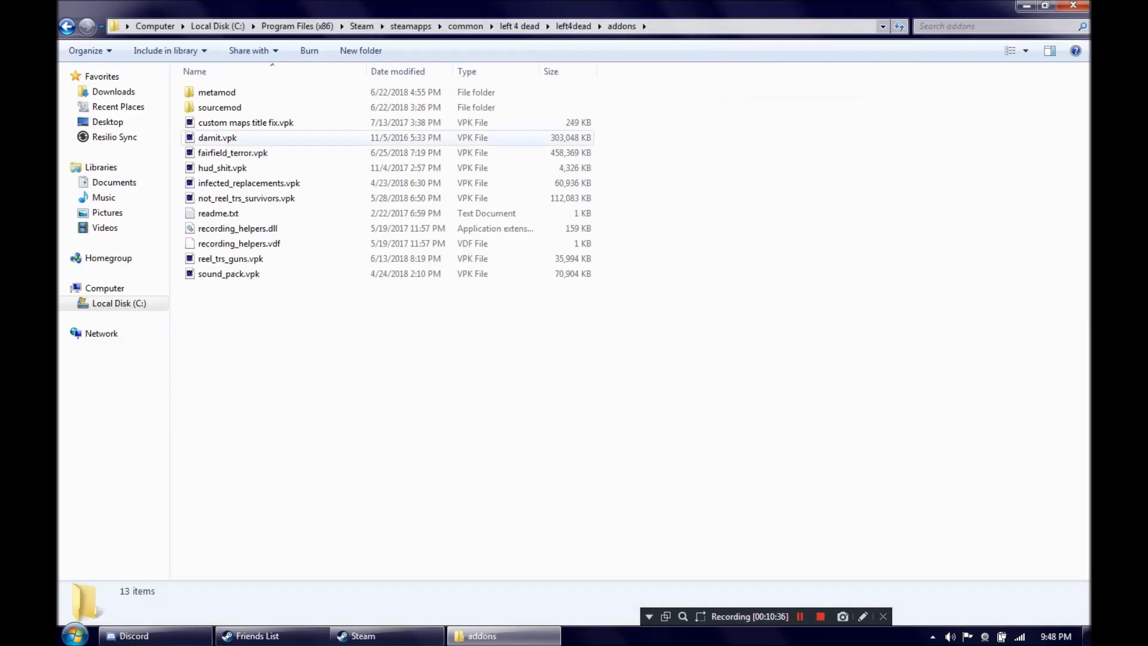
# Examine the add-on VPK files in the addons folder, highlighting custom maps title fix.vpk, fairfield_terror.vpk and the HUD package.
pyautogui.click(263, 123)
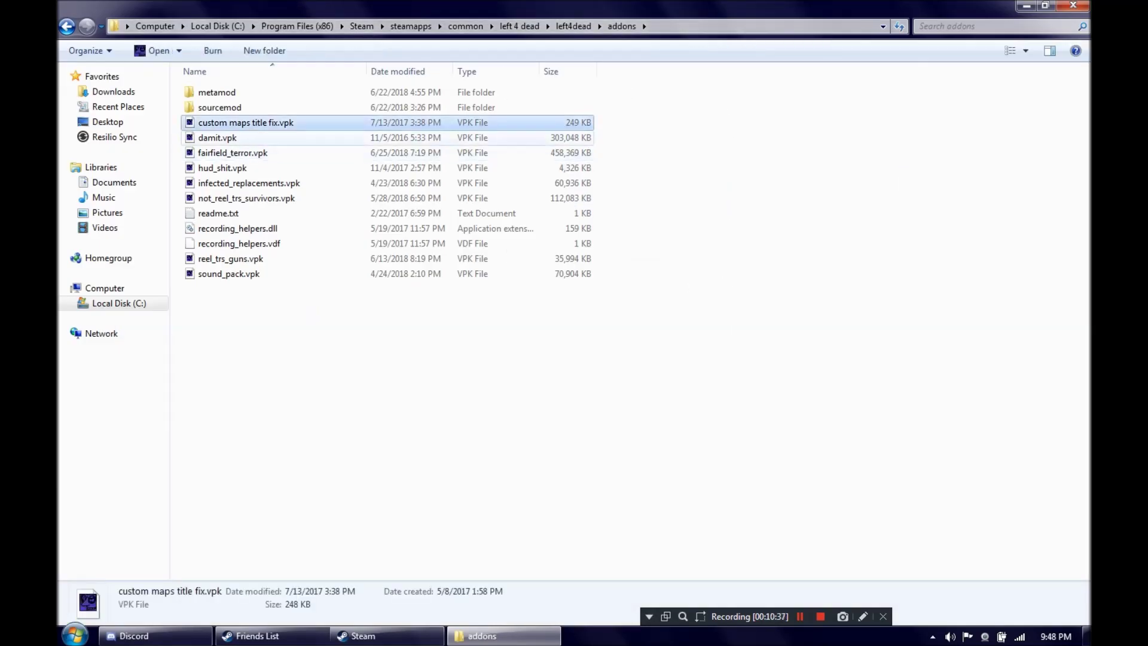
pyautogui.click(263, 152)
pyautogui.click(263, 169)
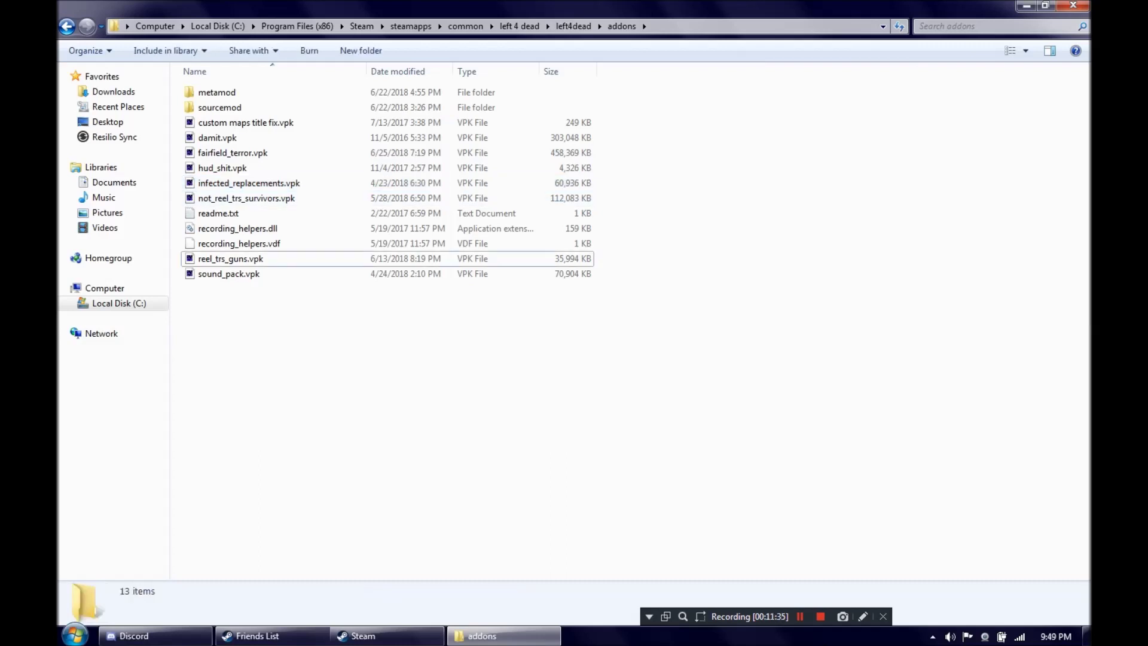